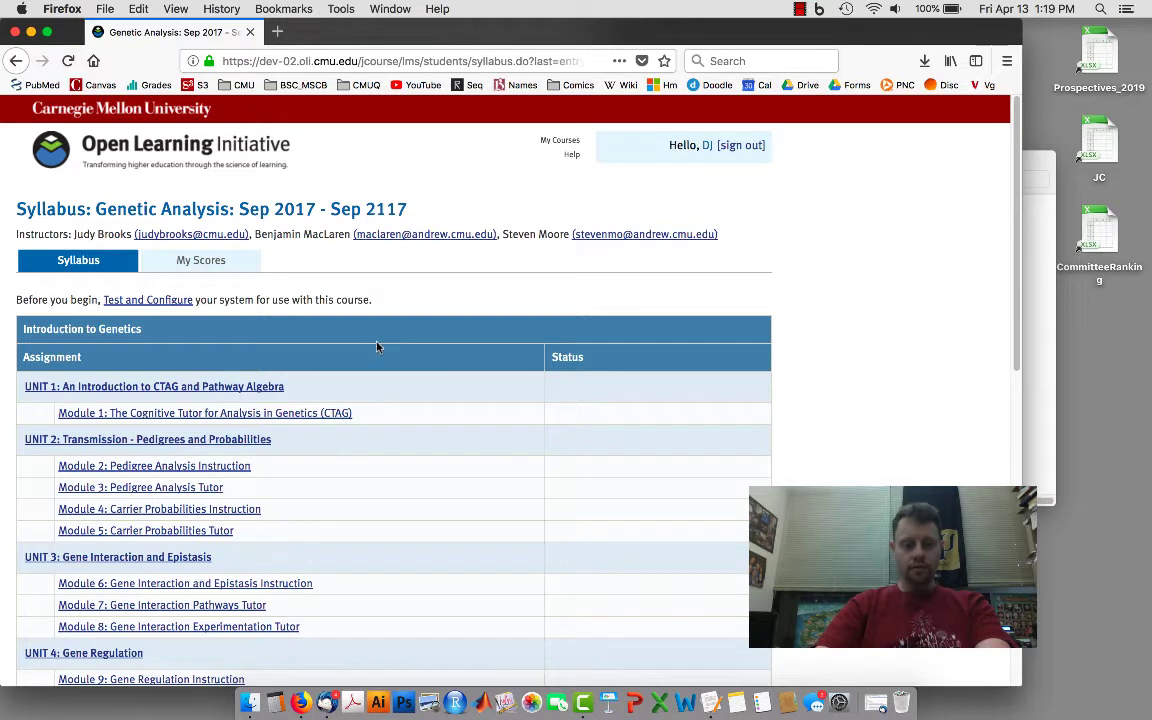
Open Module 1 and page past the Big Ideas and Pathway Algebra pages to Cognitive Tutor for Analysis.
{"action": "left_click", "coordinate": [338, 414]}
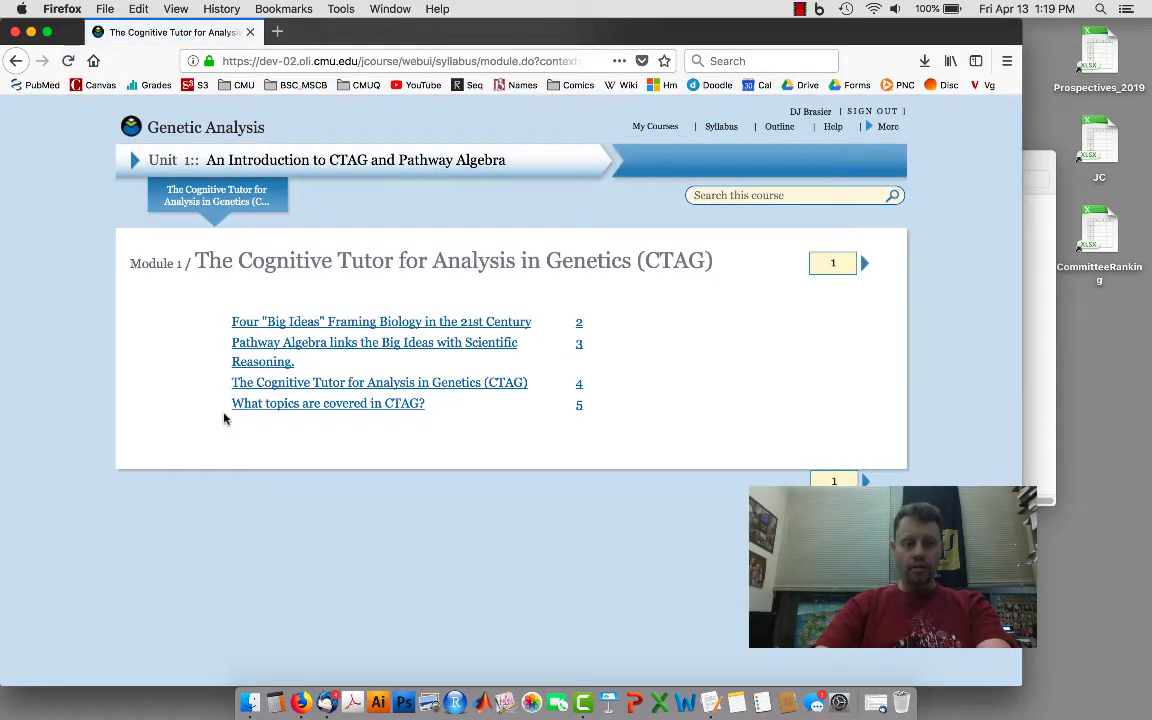
{"action": "left_click", "coordinate": [866, 264]}
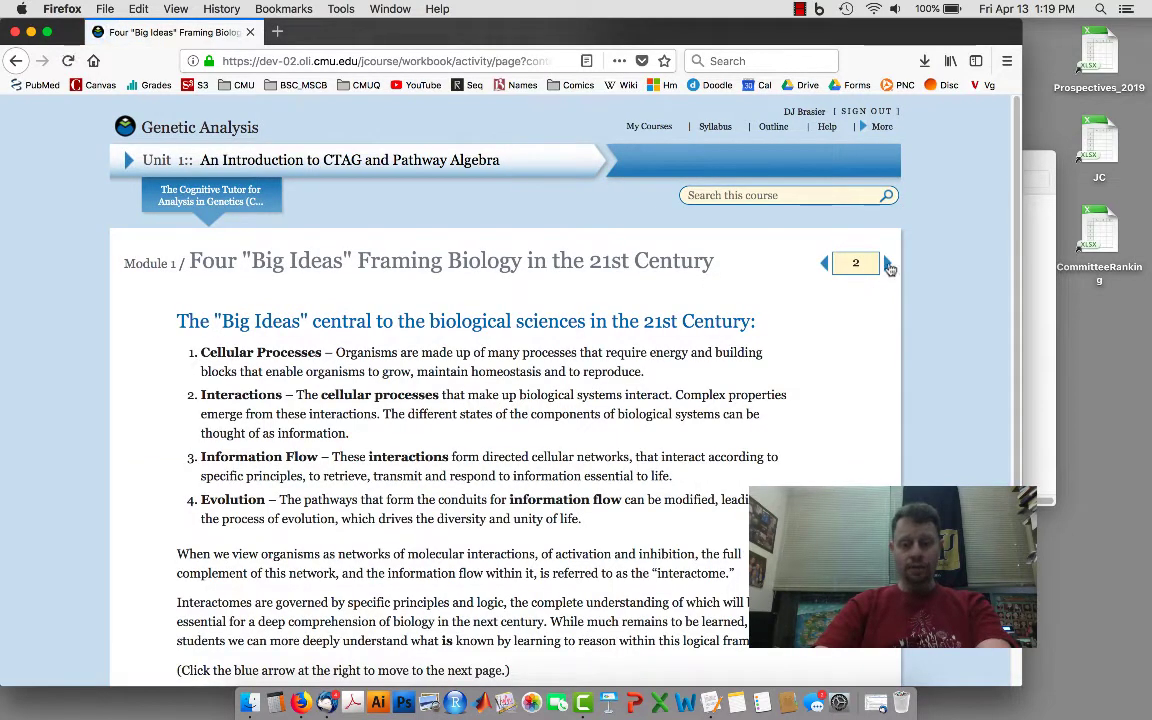
{"action": "left_click", "coordinate": [889, 265]}
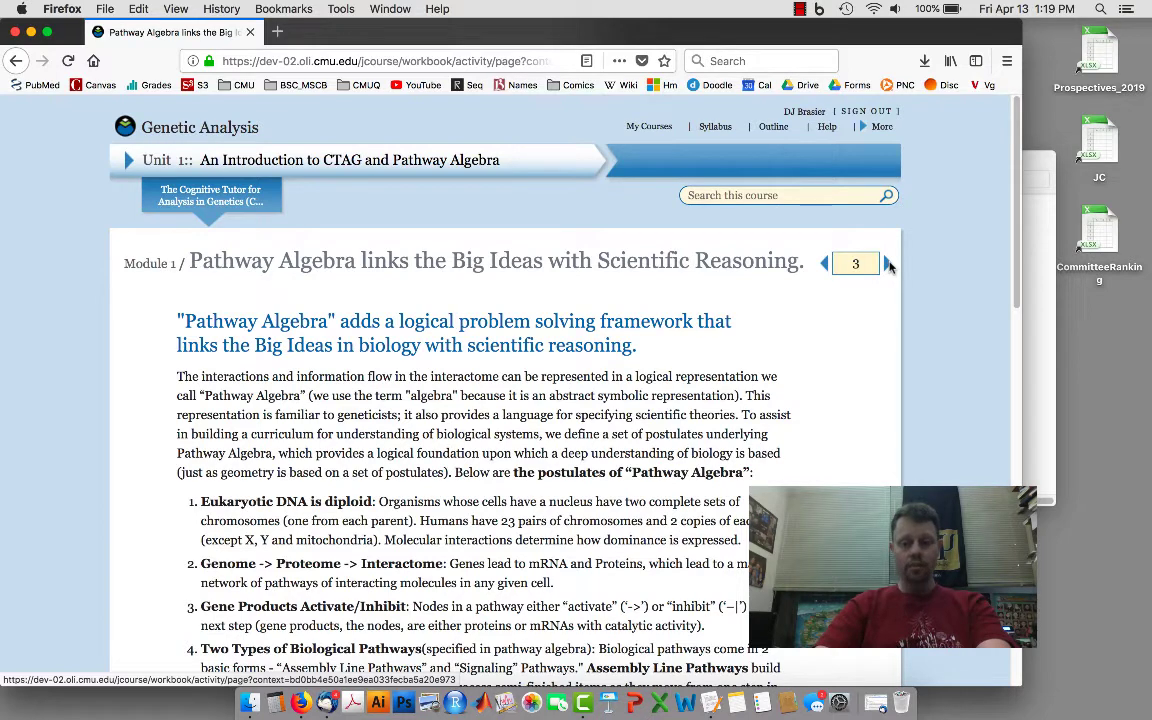
{"action": "left_click", "coordinate": [889, 265]}
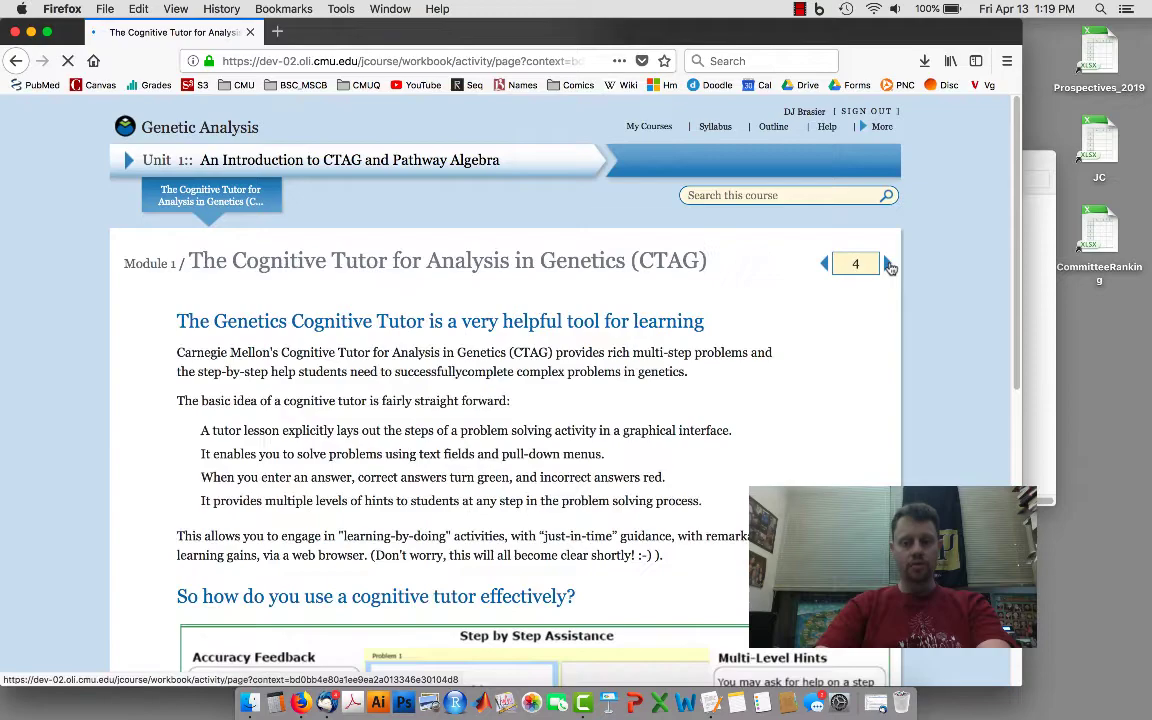
Skim the Cognitive Tutor for Analysis page, then advance to page 5, 'What topics are covered in CTAG?'.
{"action": "scroll", "coordinate": [827, 381], "scroll_direction": "down", "scroll_amount": 7}
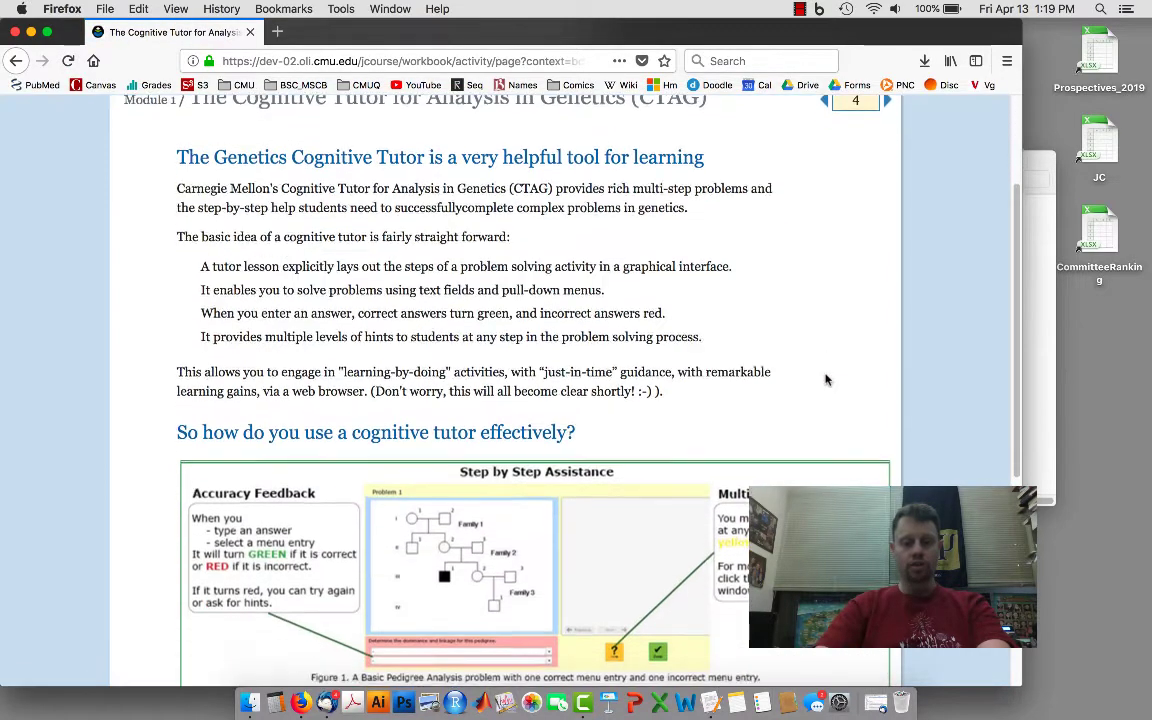
{"action": "scroll", "coordinate": [827, 381], "scroll_direction": "up", "scroll_amount": 7}
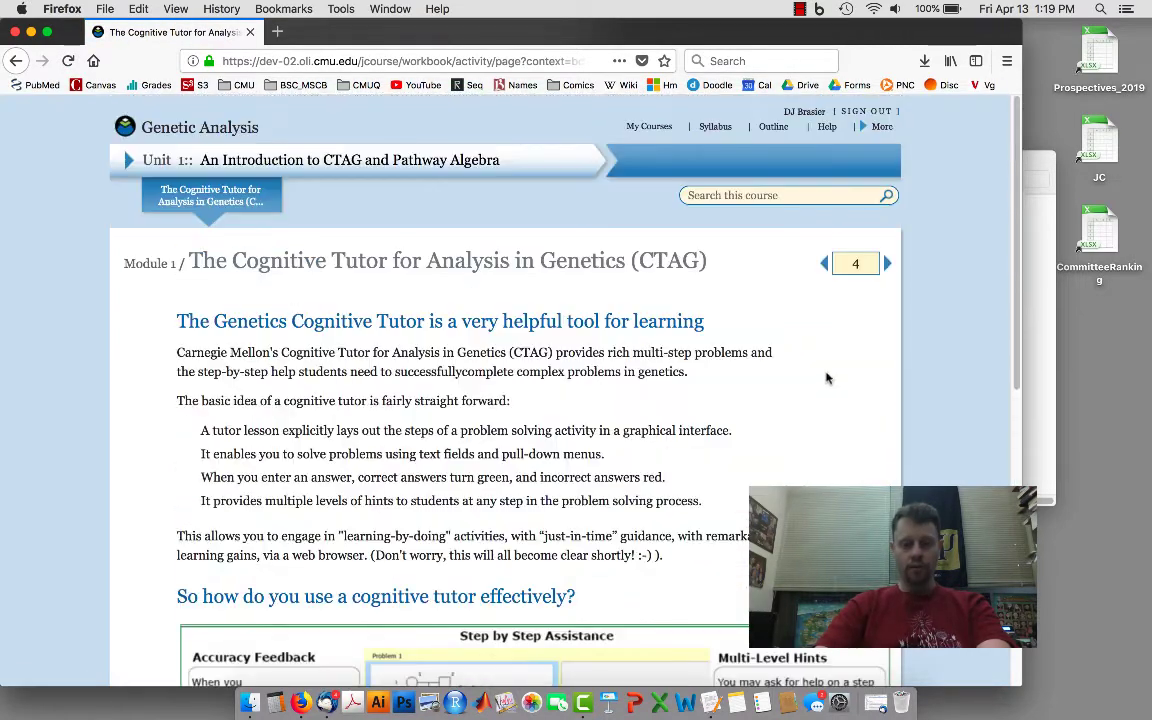
{"action": "scroll", "coordinate": [827, 378], "scroll_direction": "down", "scroll_amount": 9}
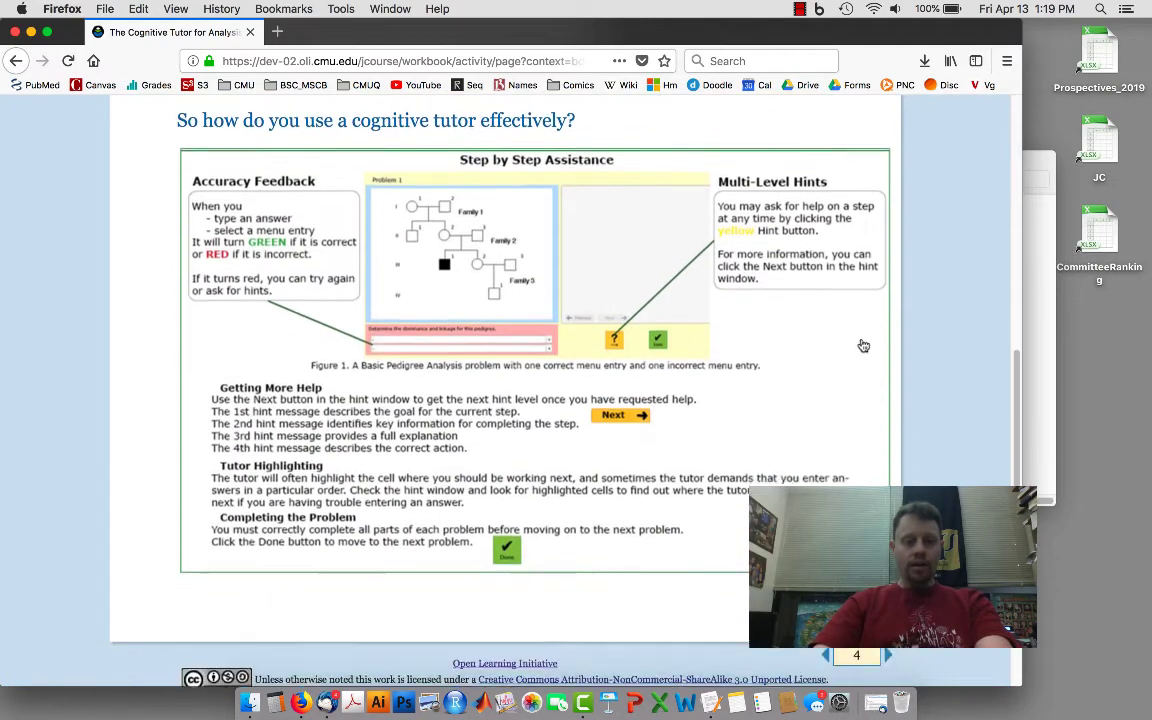
{"action": "scroll", "coordinate": [863, 345], "scroll_direction": "down", "scroll_amount": 1}
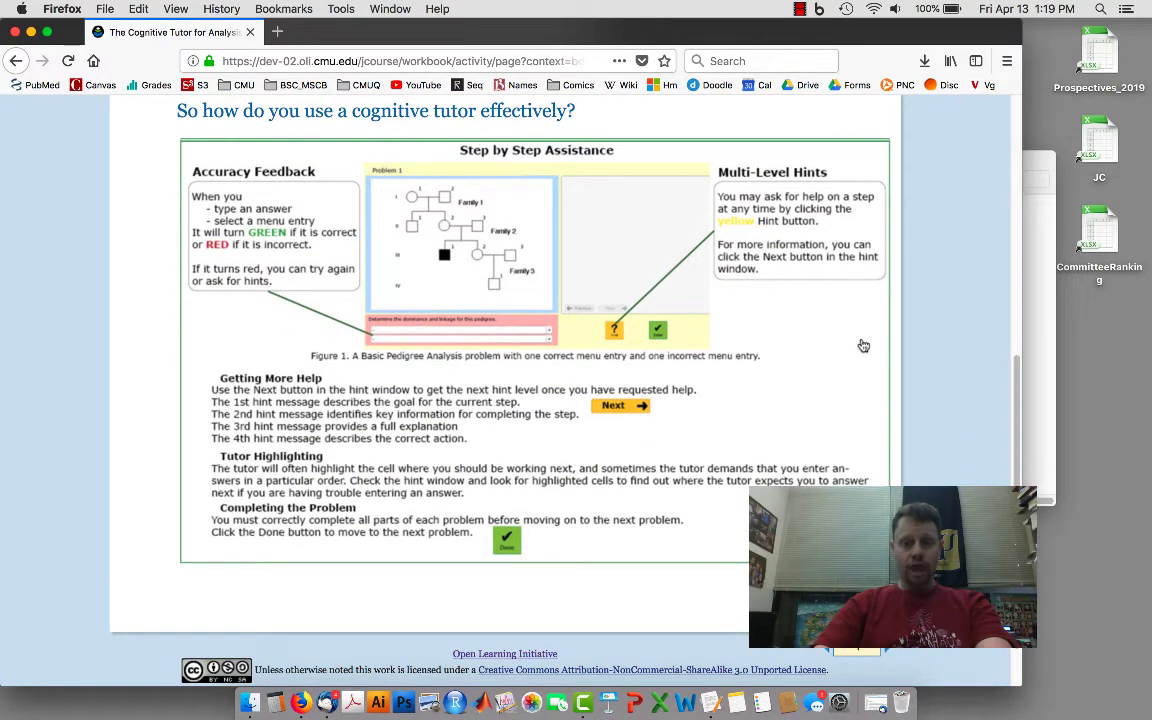
{"action": "scroll", "coordinate": [863, 345], "scroll_direction": "up", "scroll_amount": 10}
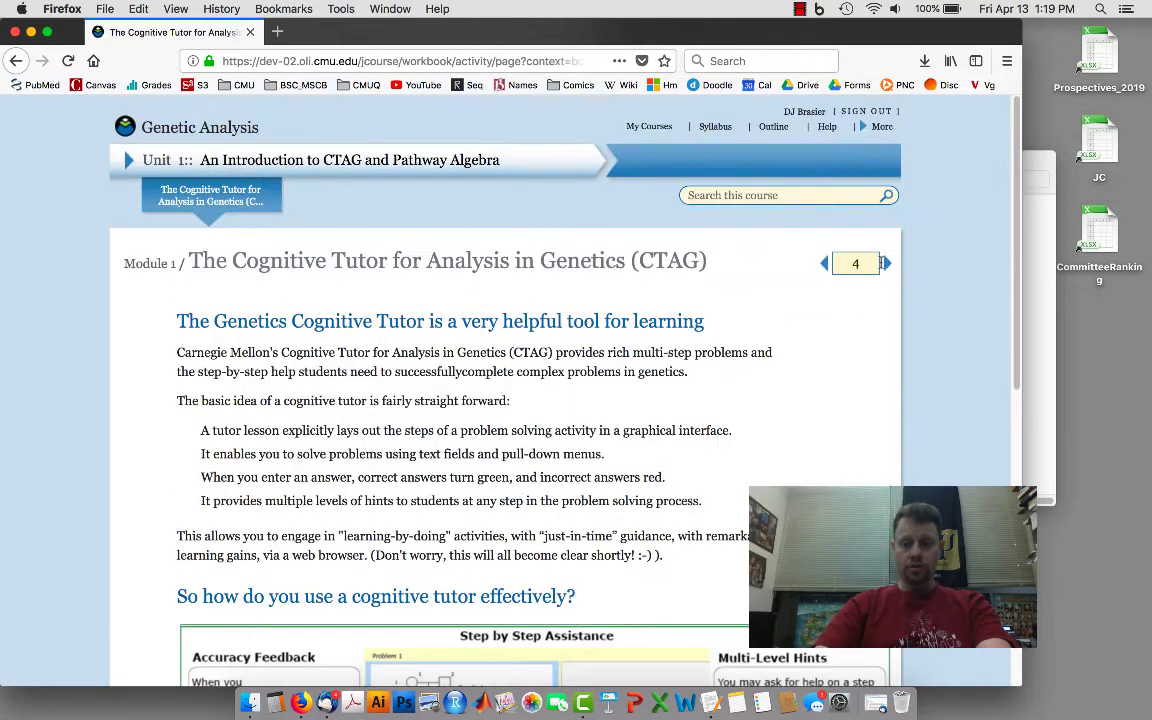
{"action": "left_click", "coordinate": [889, 264]}
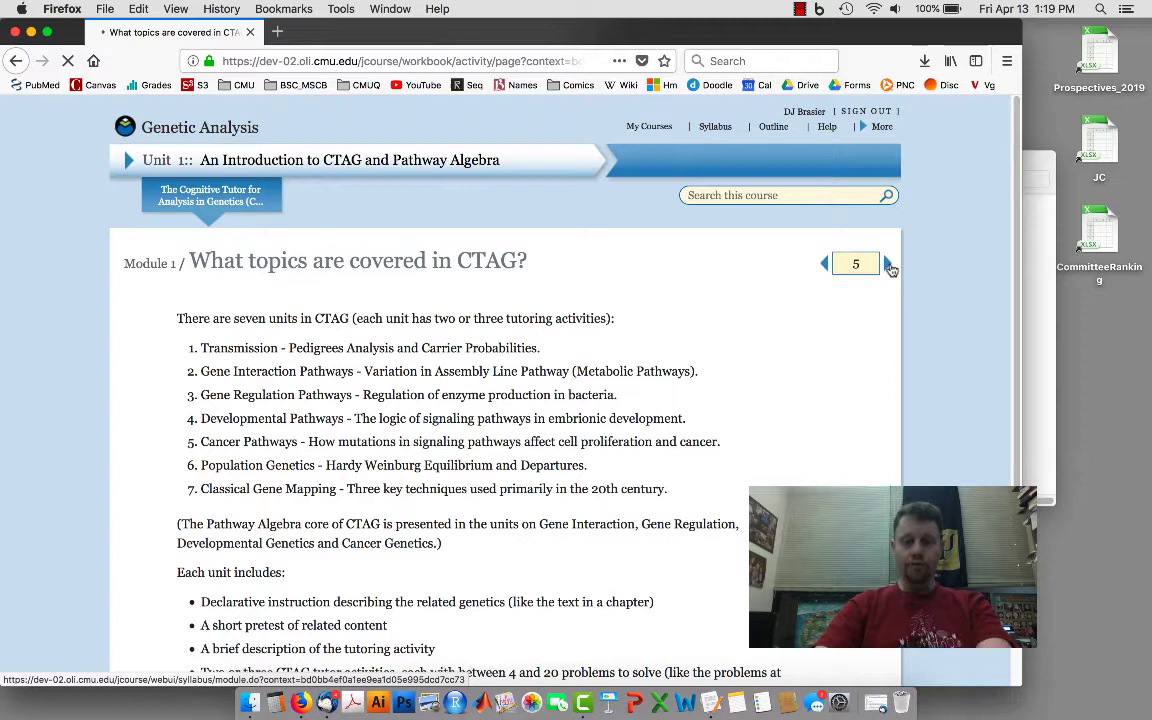
Advance to the Module 2 Pedigree Analysis Instruction page and glance at the course unit list.
{"action": "left_click", "coordinate": [889, 264]}
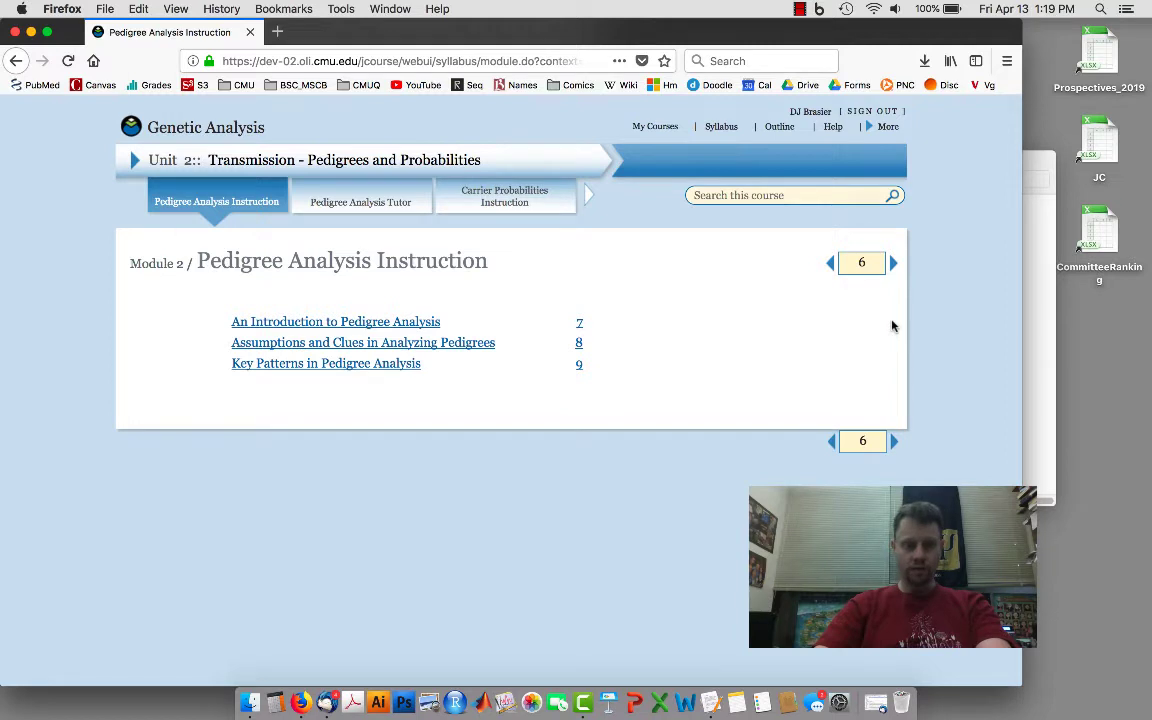
{"action": "left_click", "coordinate": [175, 161]}
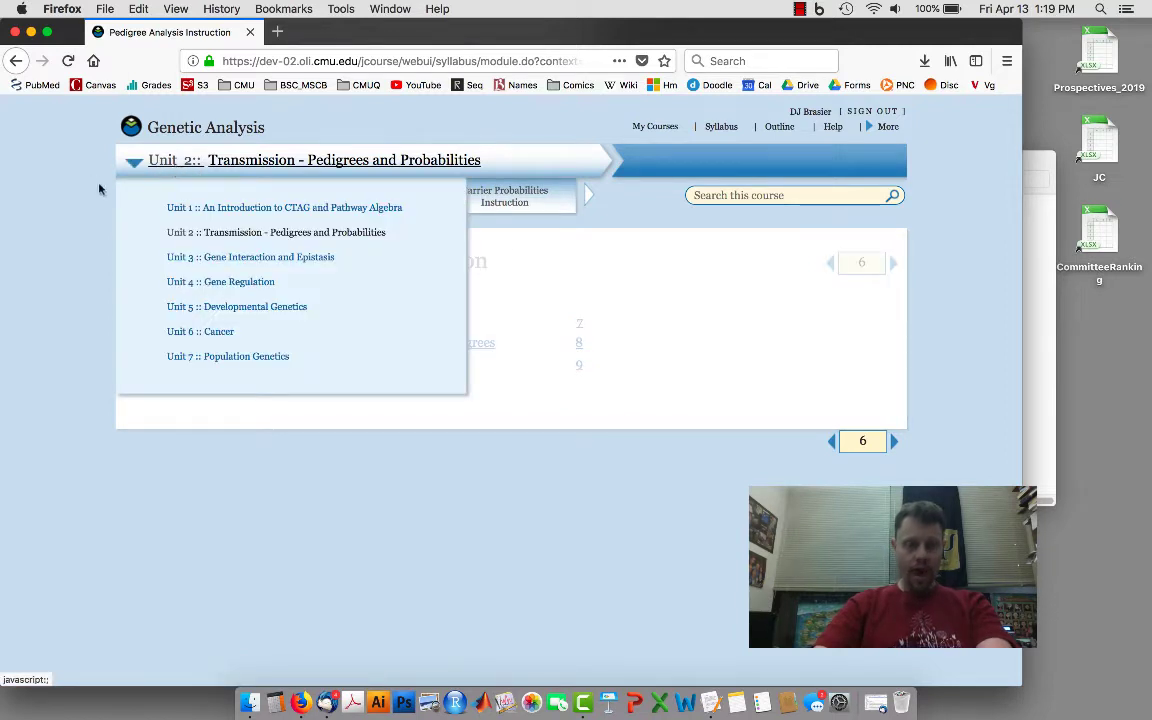
{"action": "left_click", "coordinate": [99, 188]}
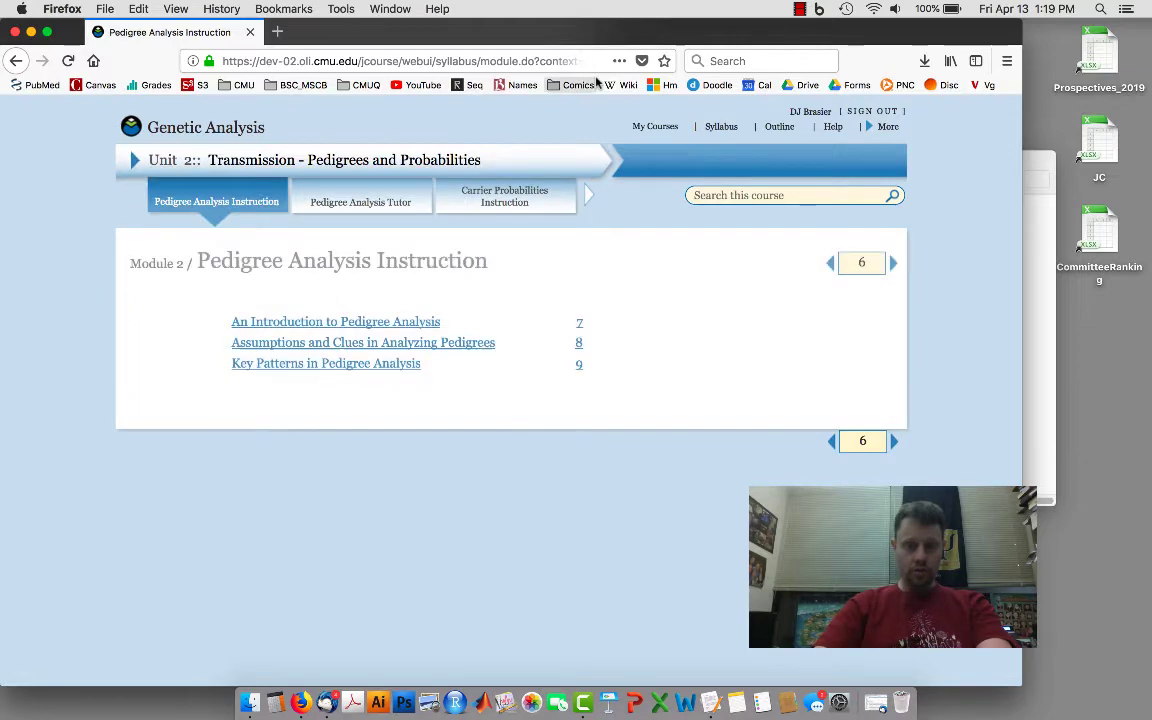
Return to the syllabus and reopen Module 2: Pedigree Analysis Instruction from its link.
{"action": "left_click", "coordinate": [733, 130]}
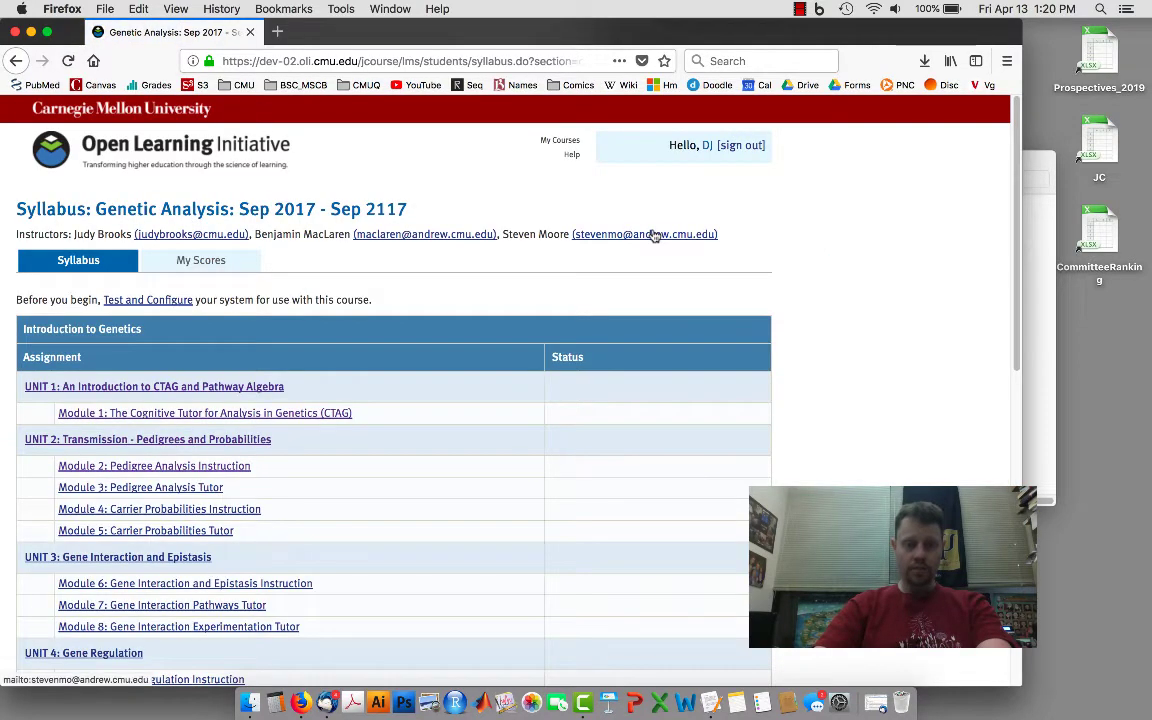
{"action": "scroll", "coordinate": [607, 321], "scroll_direction": "down", "scroll_amount": 2}
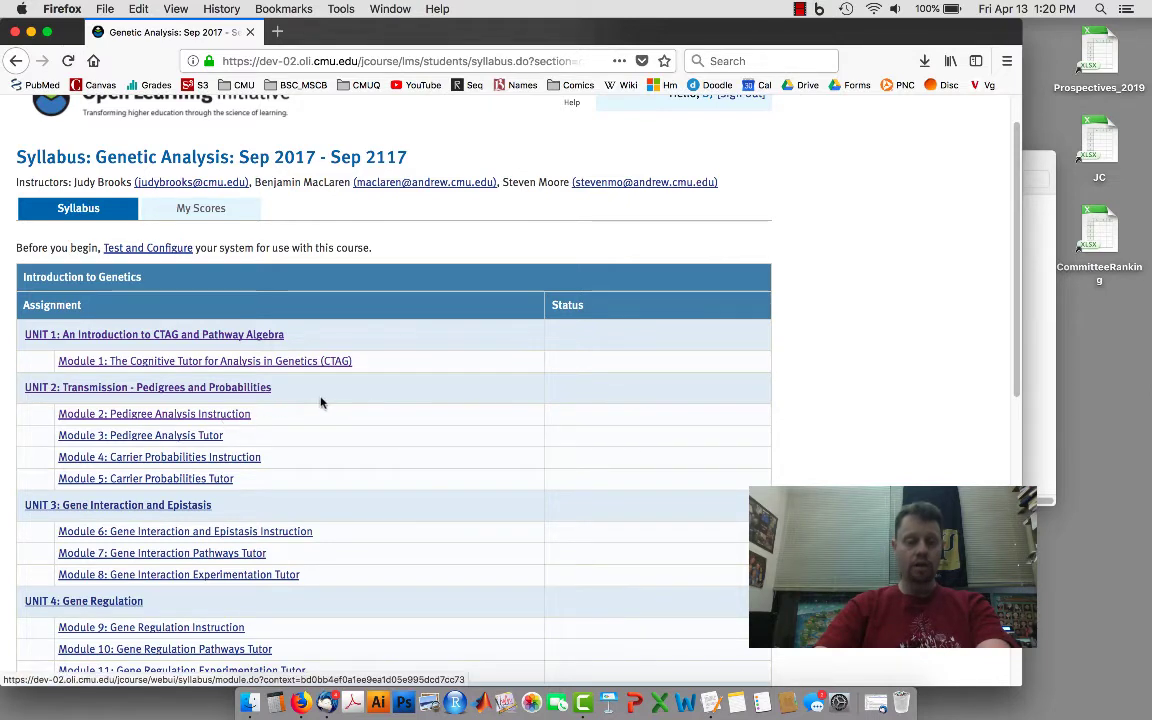
{"action": "scroll", "coordinate": [321, 402], "scroll_direction": "down", "scroll_amount": 3}
{"action": "scroll", "coordinate": [321, 402], "scroll_direction": "down", "scroll_amount": 1}
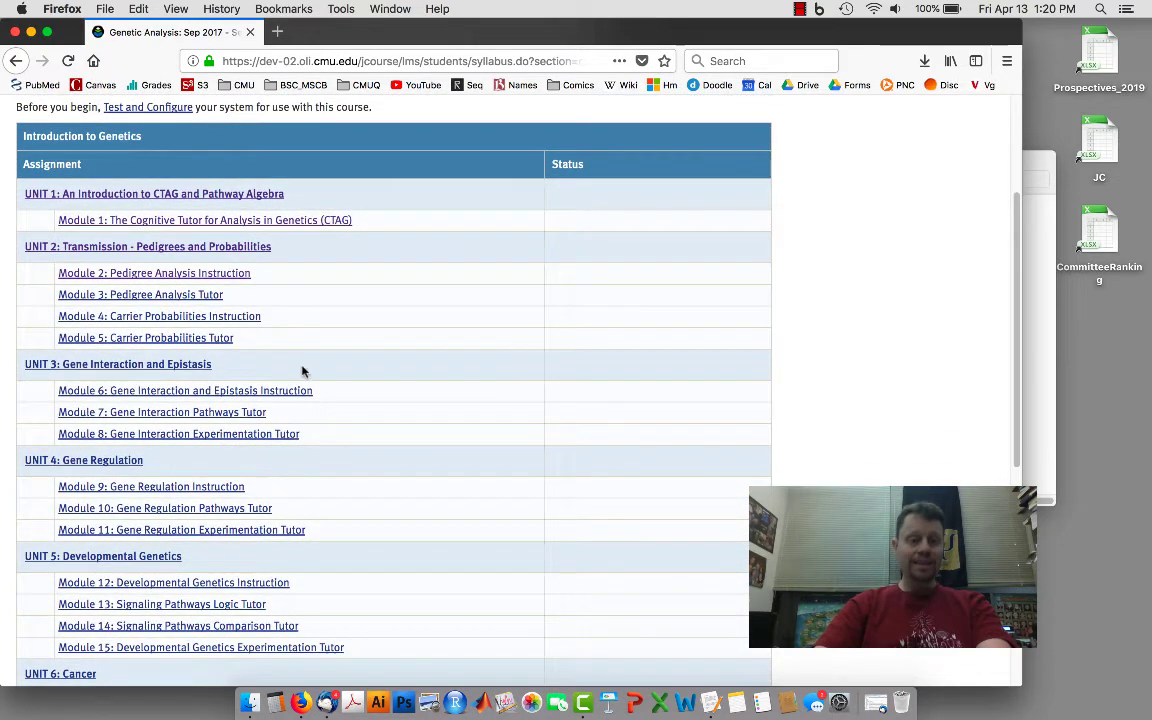
{"action": "left_click", "coordinate": [226, 276]}
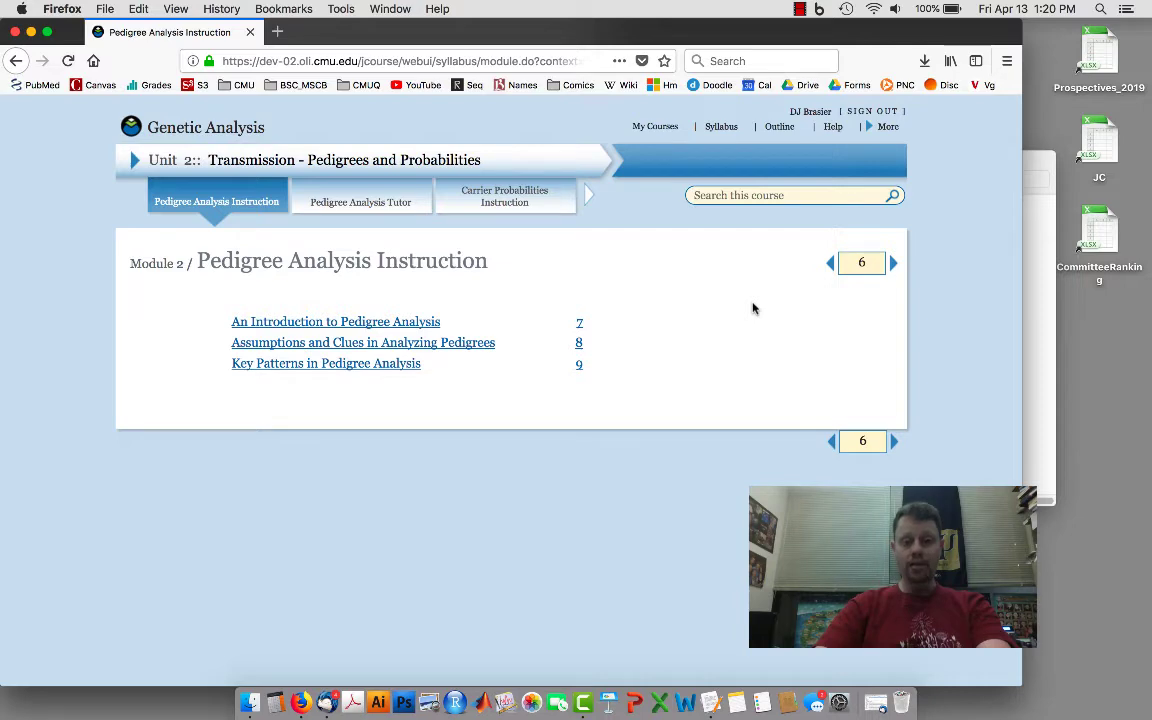
Go to page 7, An Introduction to Pedigree Analysis, and scroll through it.
{"action": "left_click", "coordinate": [893, 265]}
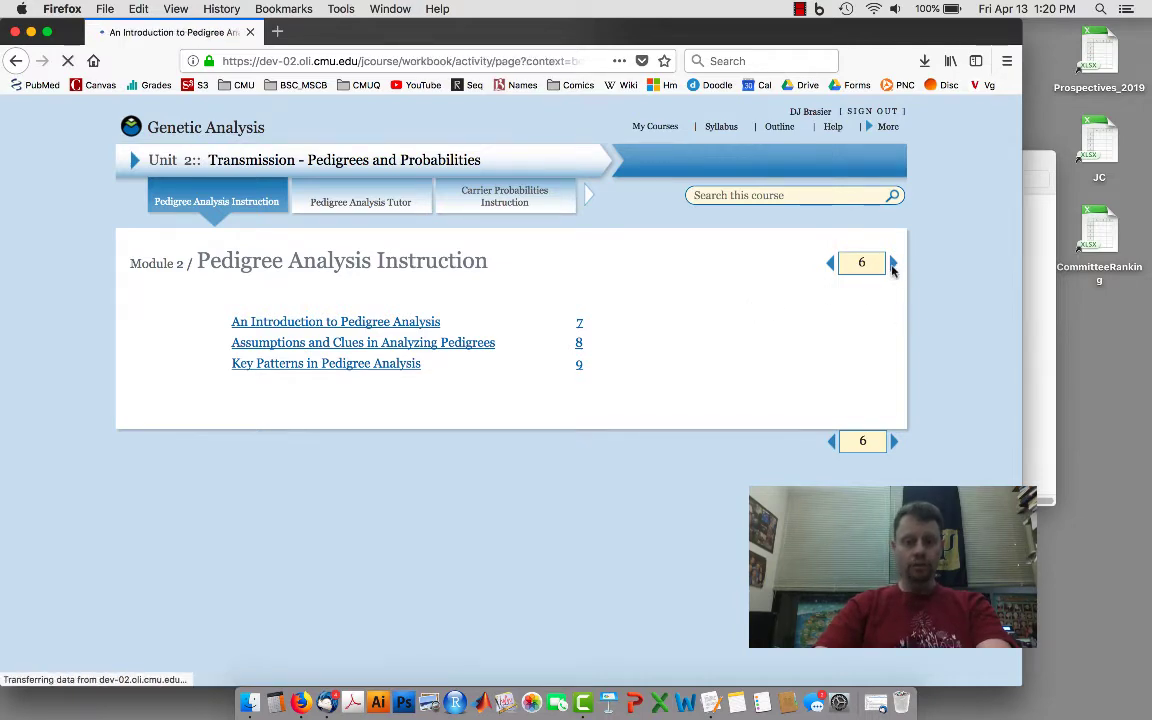
{"action": "scroll", "coordinate": [893, 270], "scroll_direction": "down", "scroll_amount": 10}
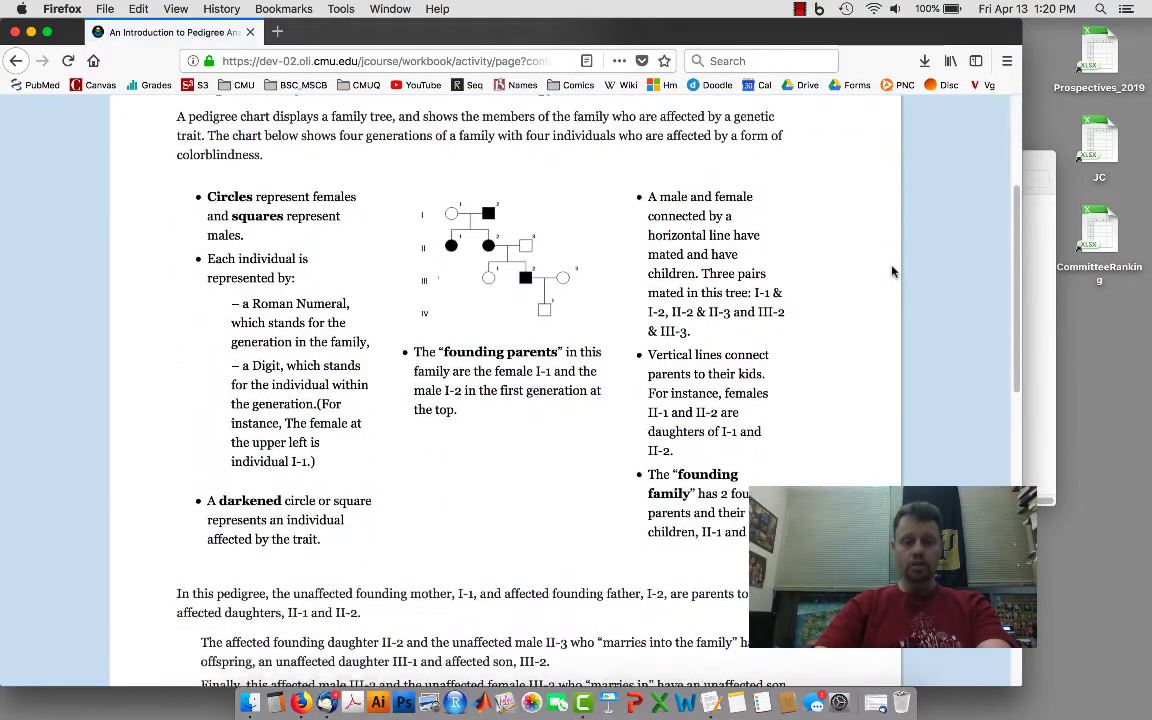
{"action": "scroll", "coordinate": [893, 270], "scroll_direction": "down", "scroll_amount": 5}
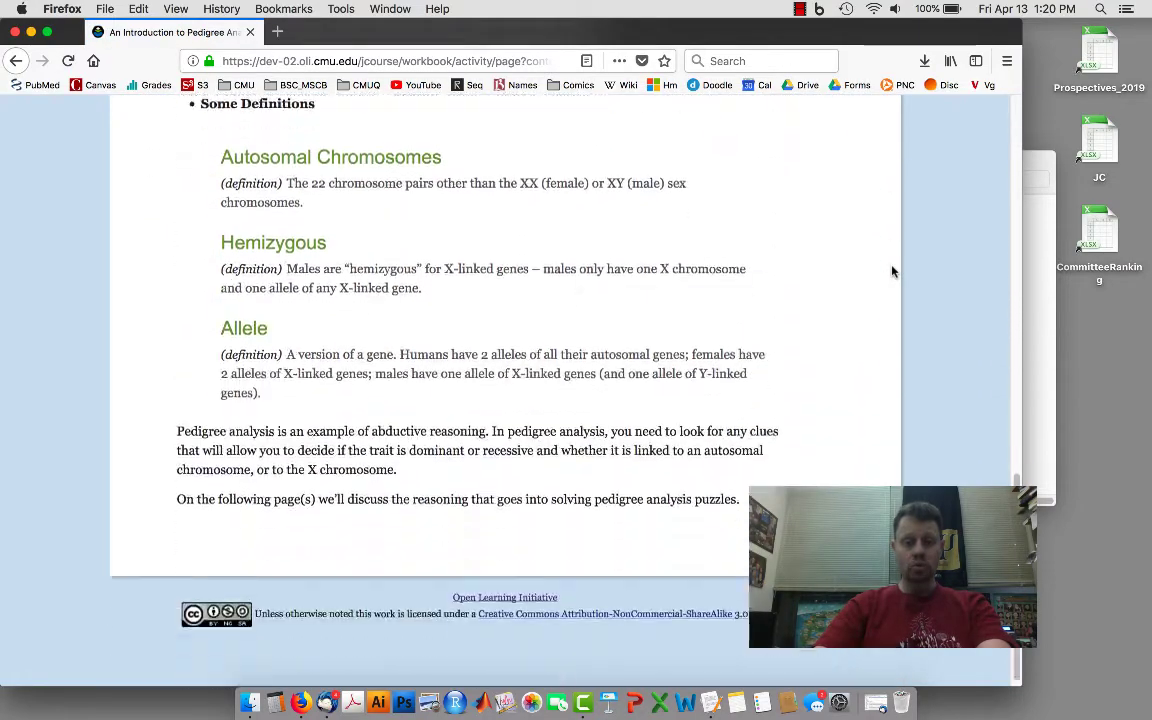
{"action": "scroll", "coordinate": [893, 270], "scroll_direction": "up", "scroll_amount": 15}
{"action": "scroll", "coordinate": [893, 270], "scroll_direction": "up", "scroll_amount": 3}
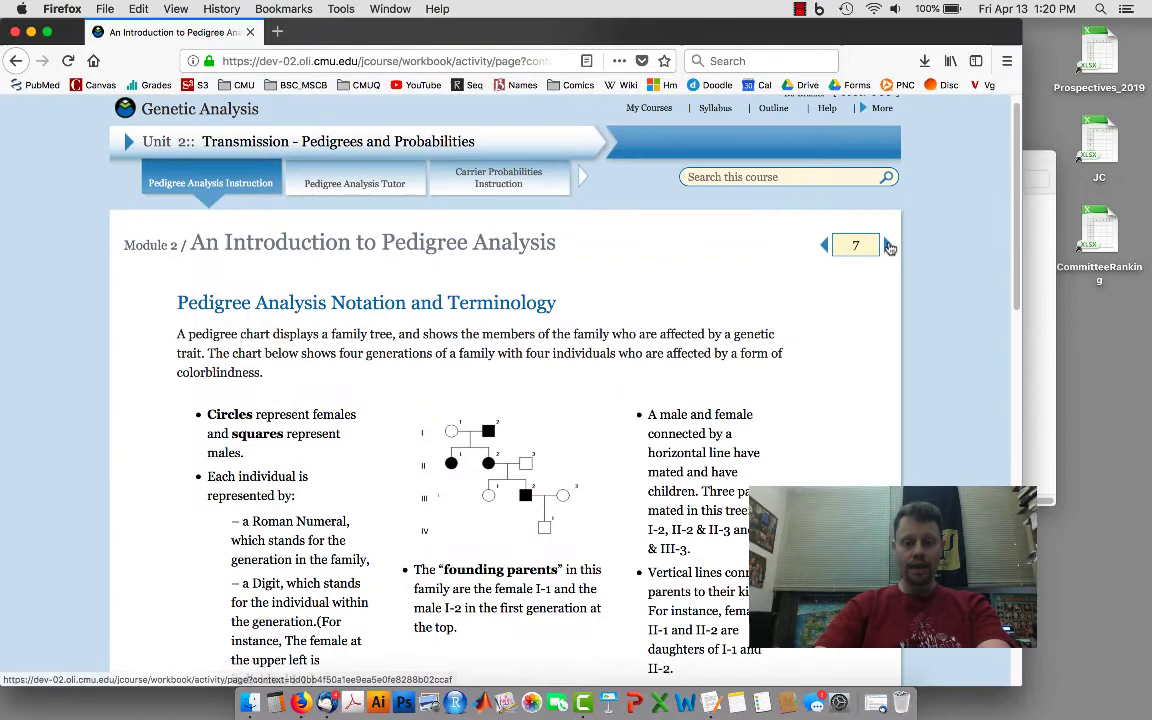
On page 8, Assumptions and Clues in Analyzing Pedigrees, highlight the Rare-in-Population assumption and a key clue.
{"action": "left_click", "coordinate": [889, 246]}
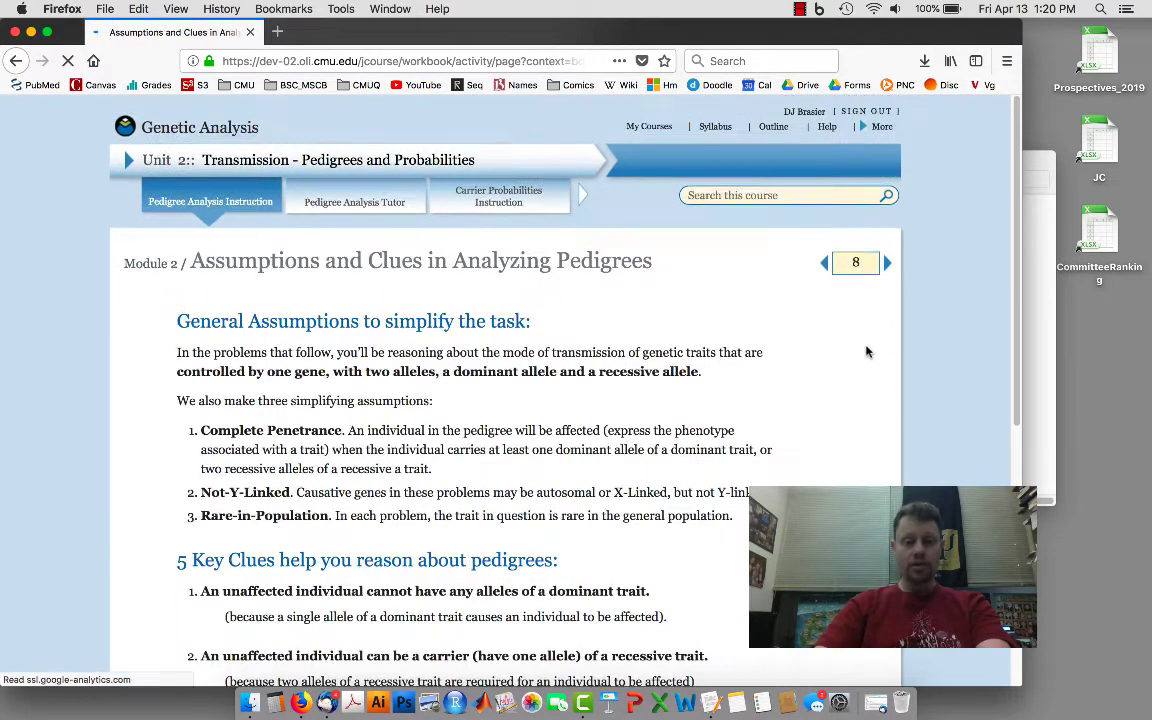
{"action": "scroll", "coordinate": [867, 351], "scroll_direction": "down", "scroll_amount": 3}
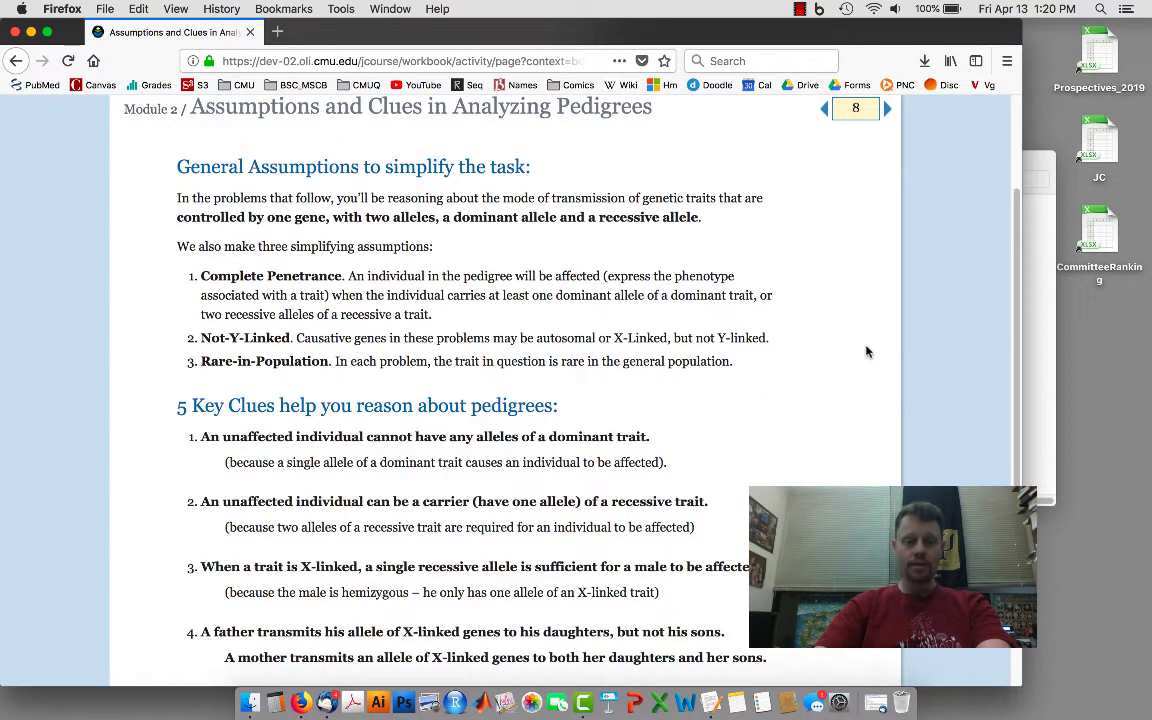
{"action": "triple_click", "coordinate": [375, 361]}
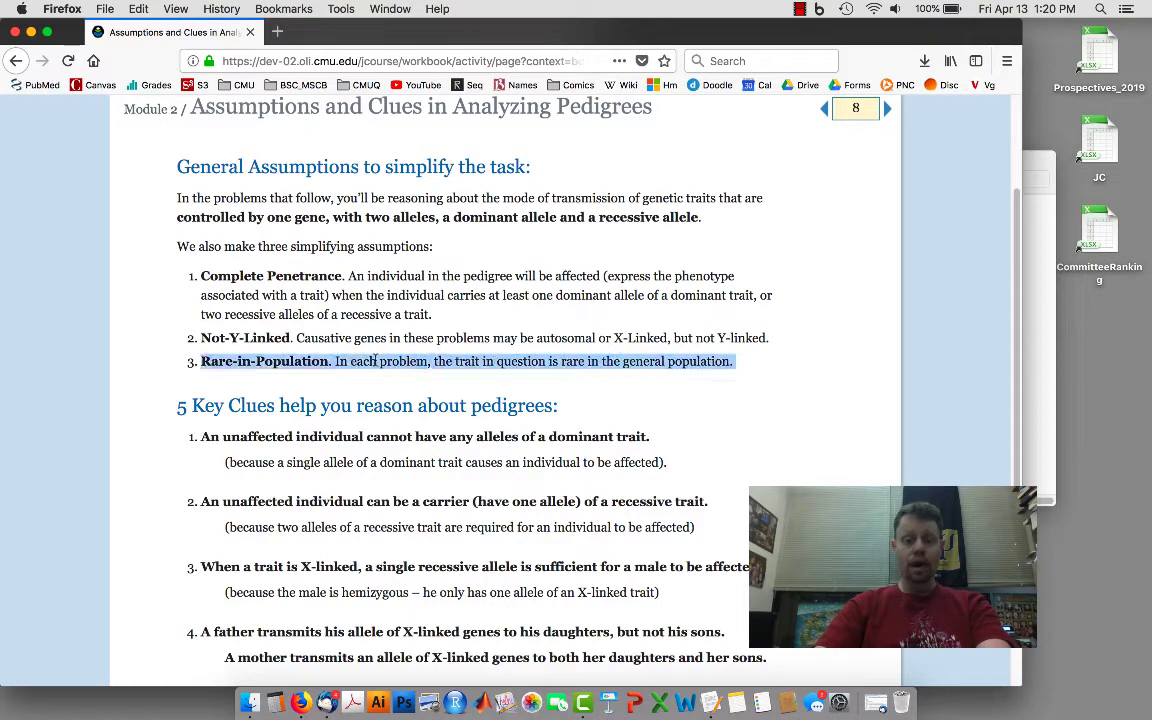
{"action": "scroll", "coordinate": [375, 361], "scroll_direction": "down", "scroll_amount": 5}
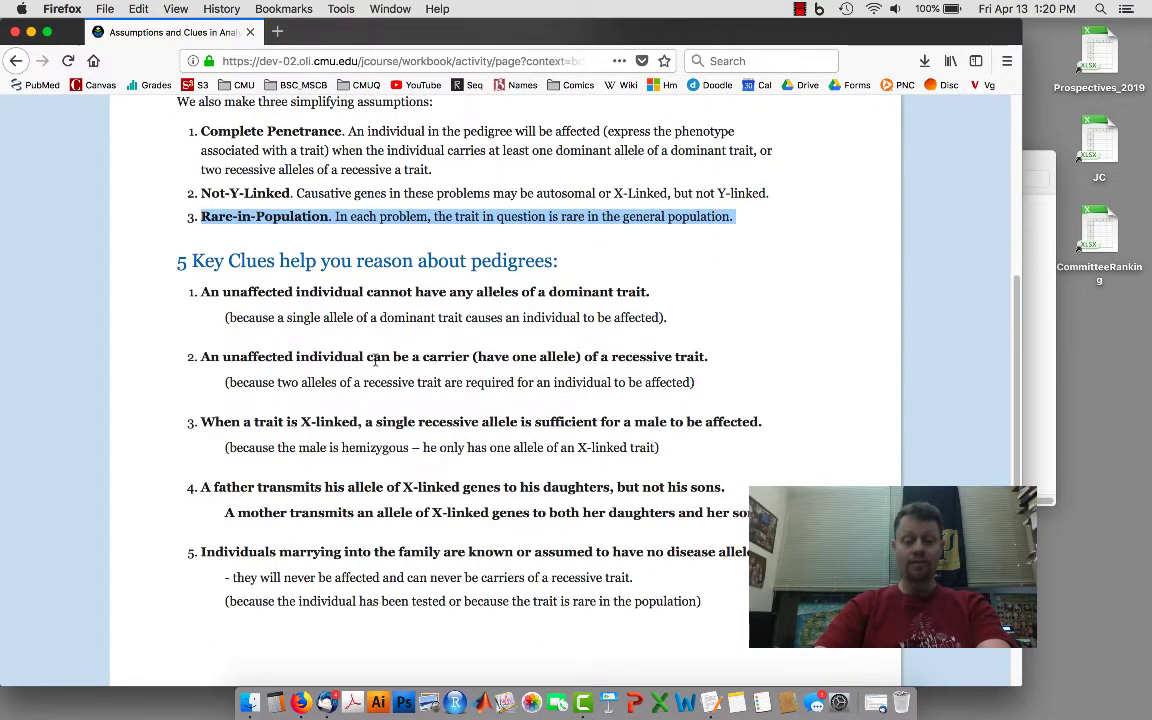
{"action": "triple_click", "coordinate": [375, 361]}
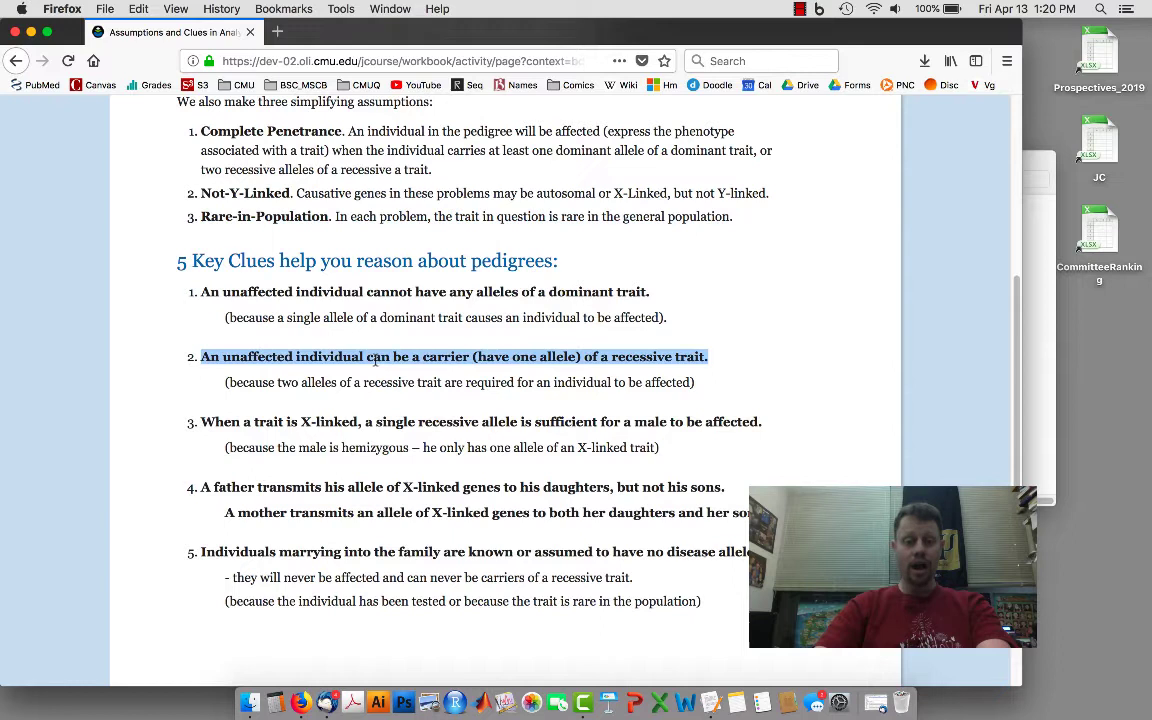
{"action": "left_click", "coordinate": [380, 397]}
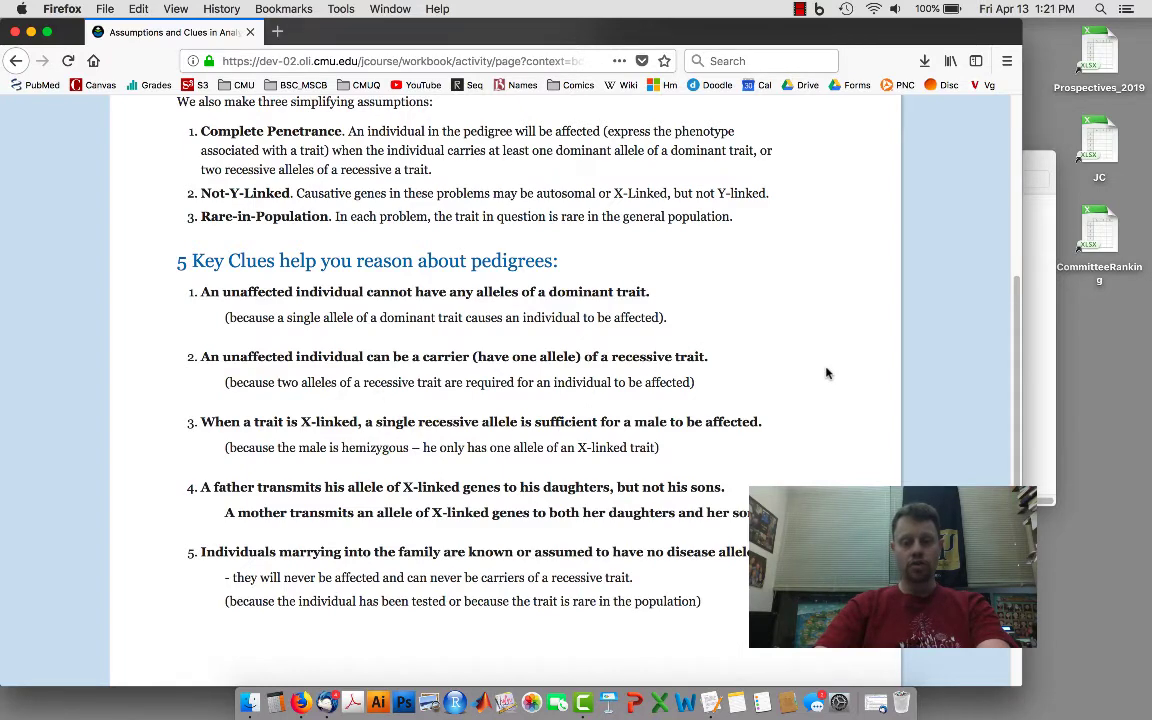
{"action": "scroll", "coordinate": [826, 373], "scroll_direction": "up", "scroll_amount": 5}
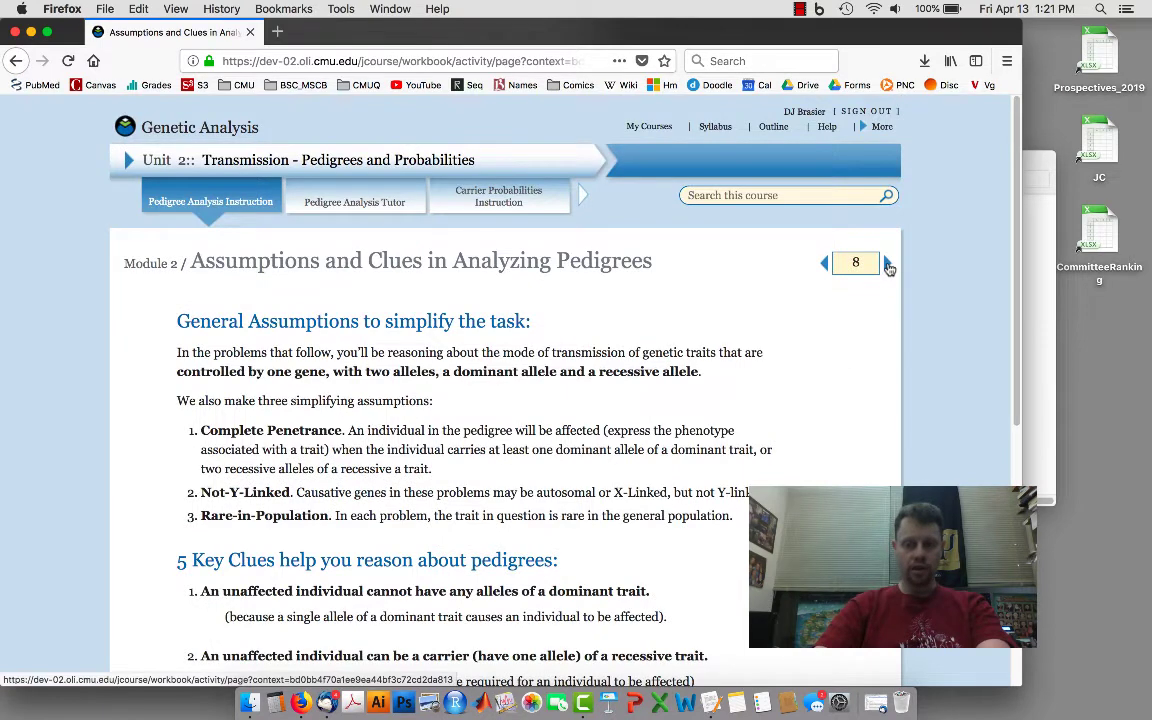
Page to the Pedigree Analysis Tutor module, read 'Using the Pedigree Analysis Lesson', then reach page 12.
{"action": "left_click", "coordinate": [888, 264]}
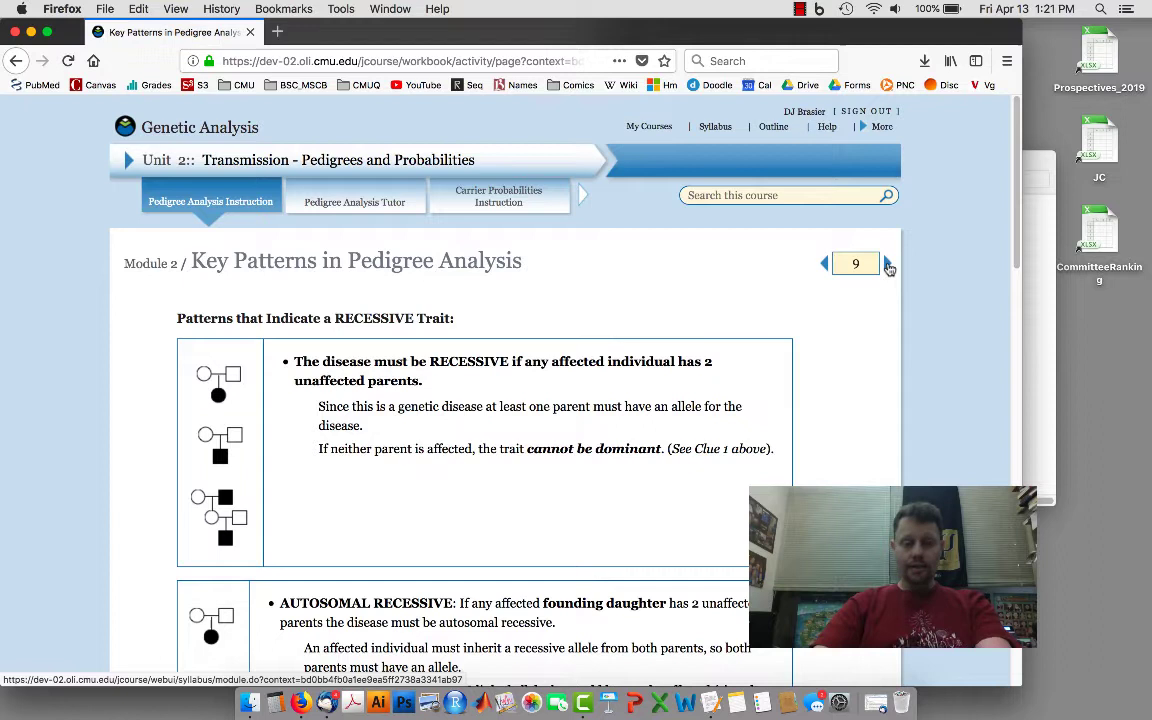
{"action": "left_click", "coordinate": [888, 265]}
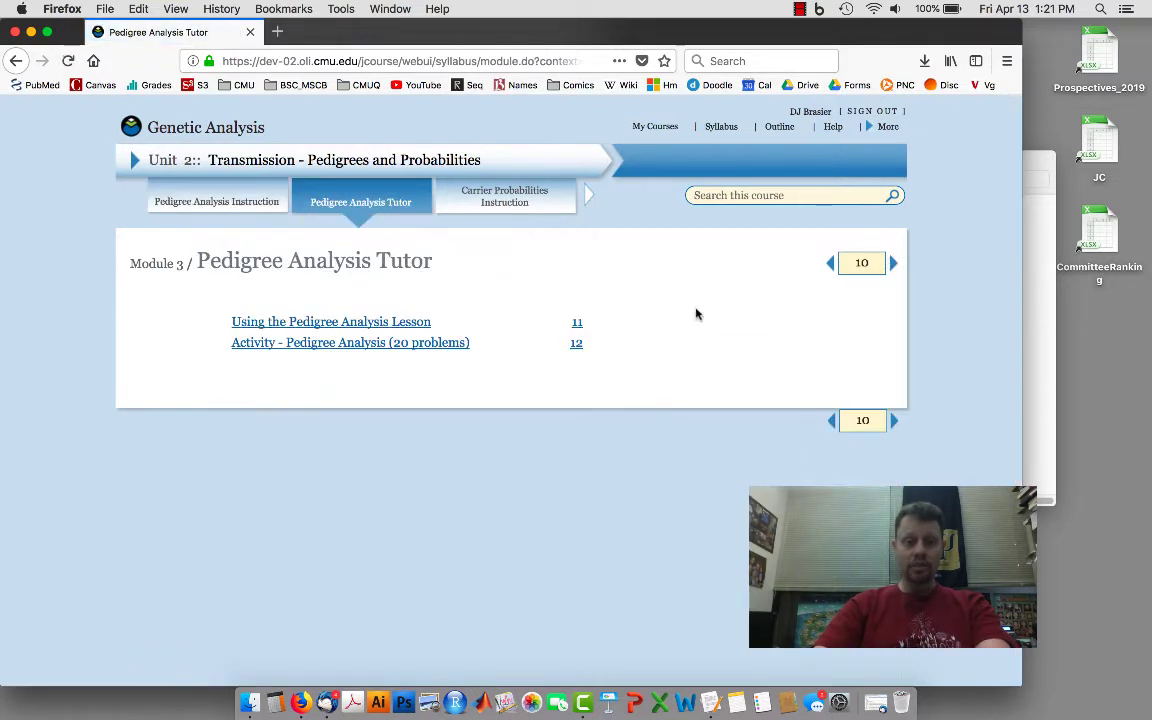
{"action": "left_click", "coordinate": [393, 326]}
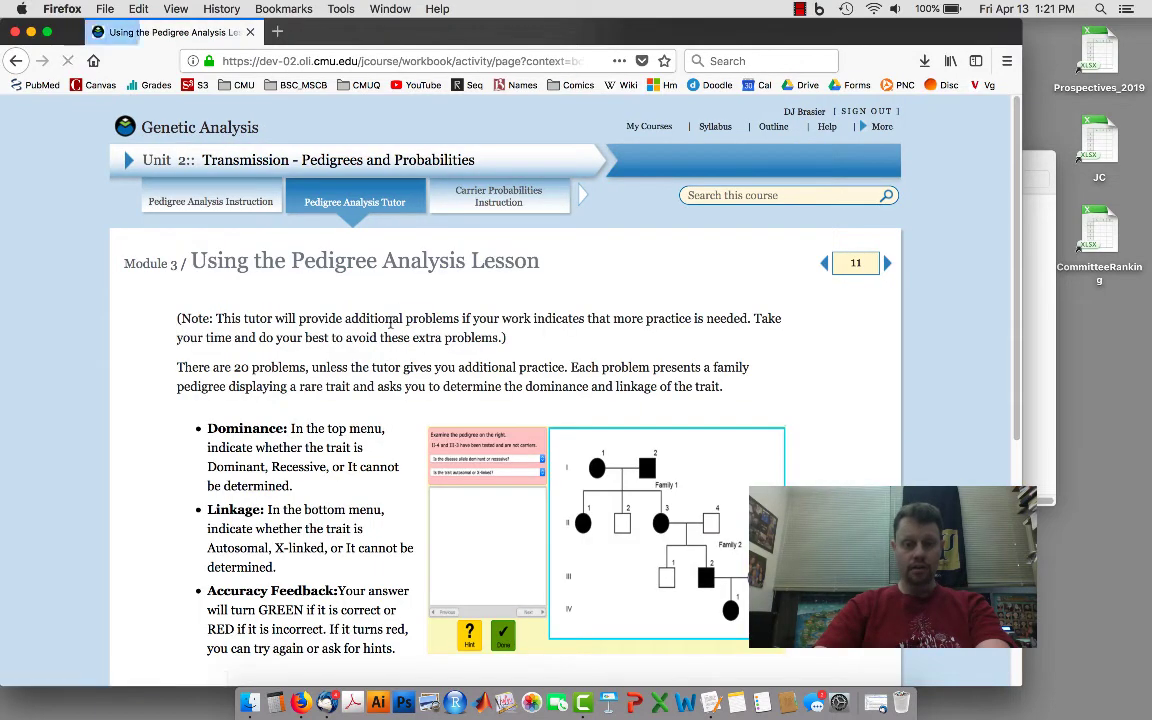
{"action": "scroll", "coordinate": [390, 322], "scroll_direction": "down", "scroll_amount": 5}
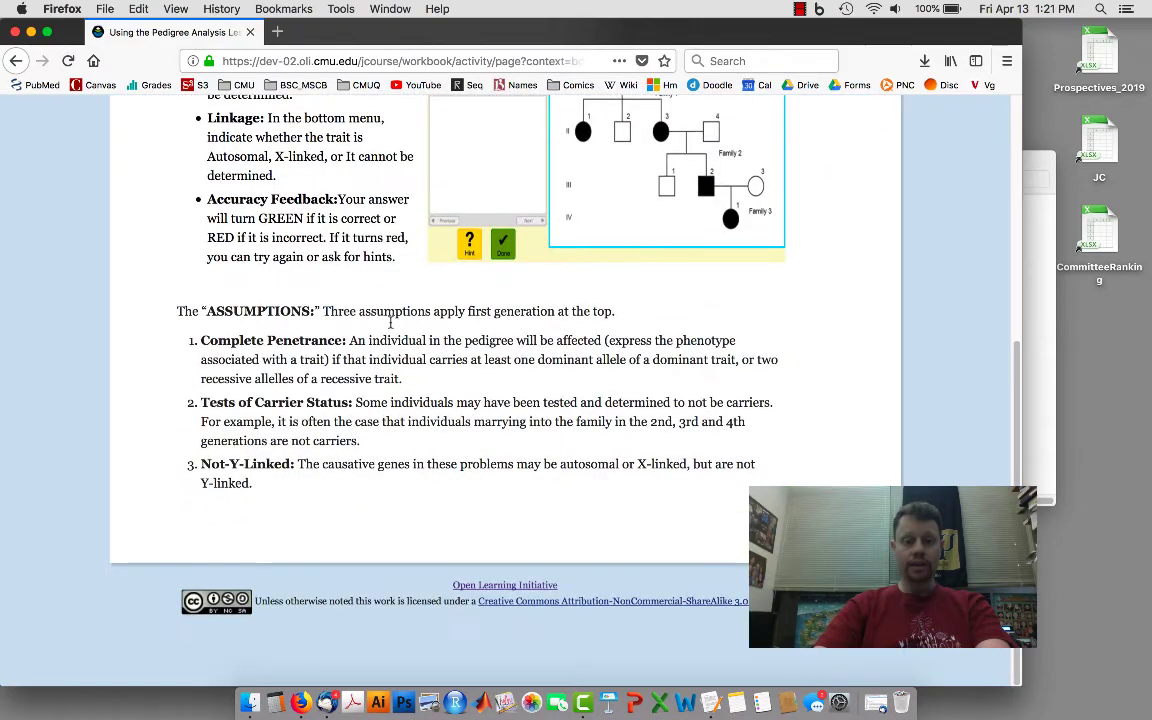
{"action": "scroll", "coordinate": [390, 322], "scroll_direction": "up", "scroll_amount": 5}
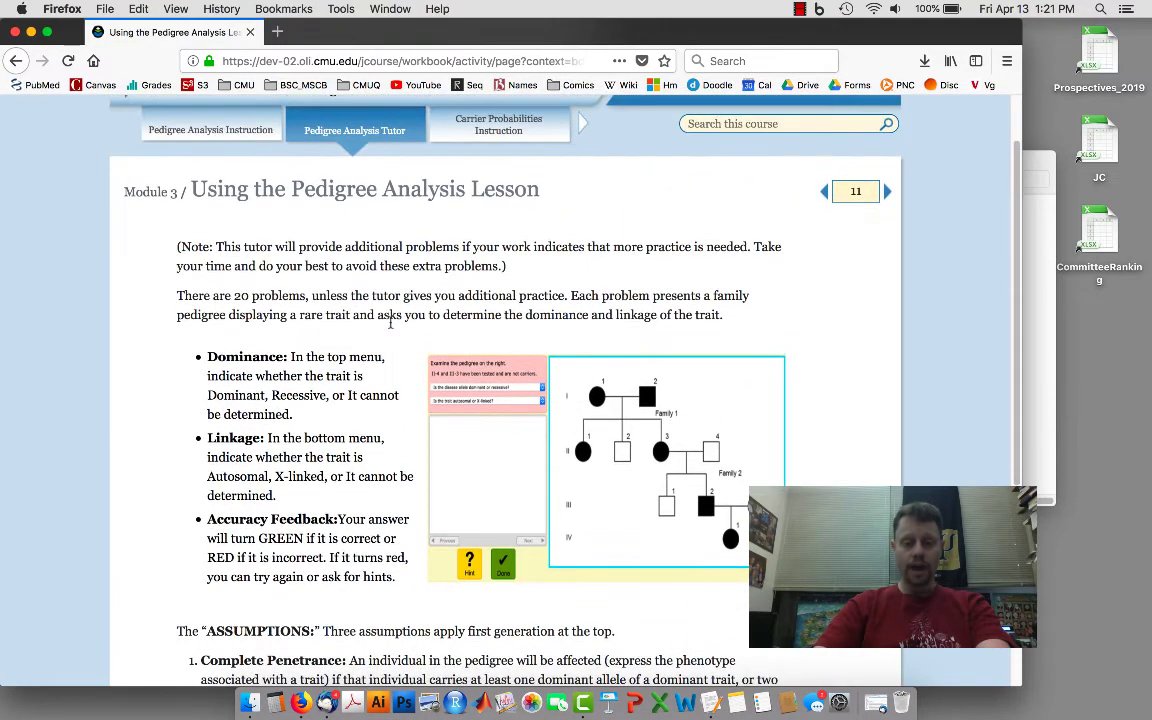
{"action": "scroll", "coordinate": [600, 420], "scroll_direction": "down", "scroll_amount": 1}
{"action": "left_click", "coordinate": [888, 183]}
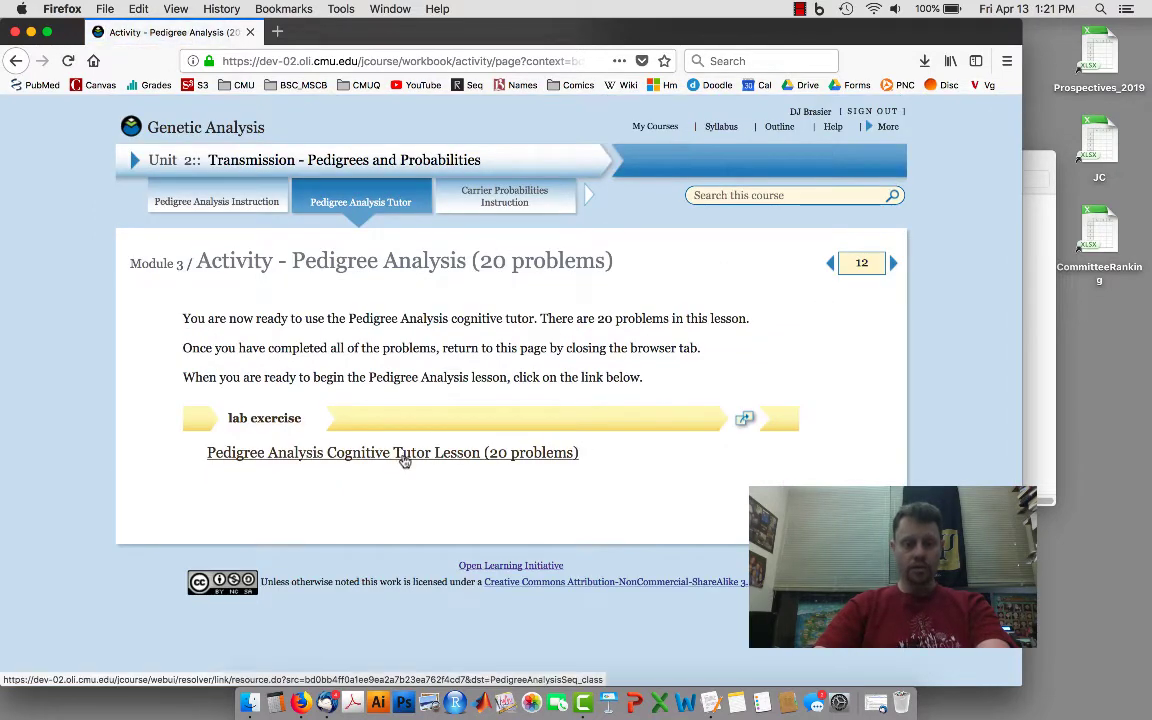
Launch the 20-problem Pedigree Analysis tutor and answer that problem 1's disease allele is recessive.
{"action": "left_click", "coordinate": [517, 460]}
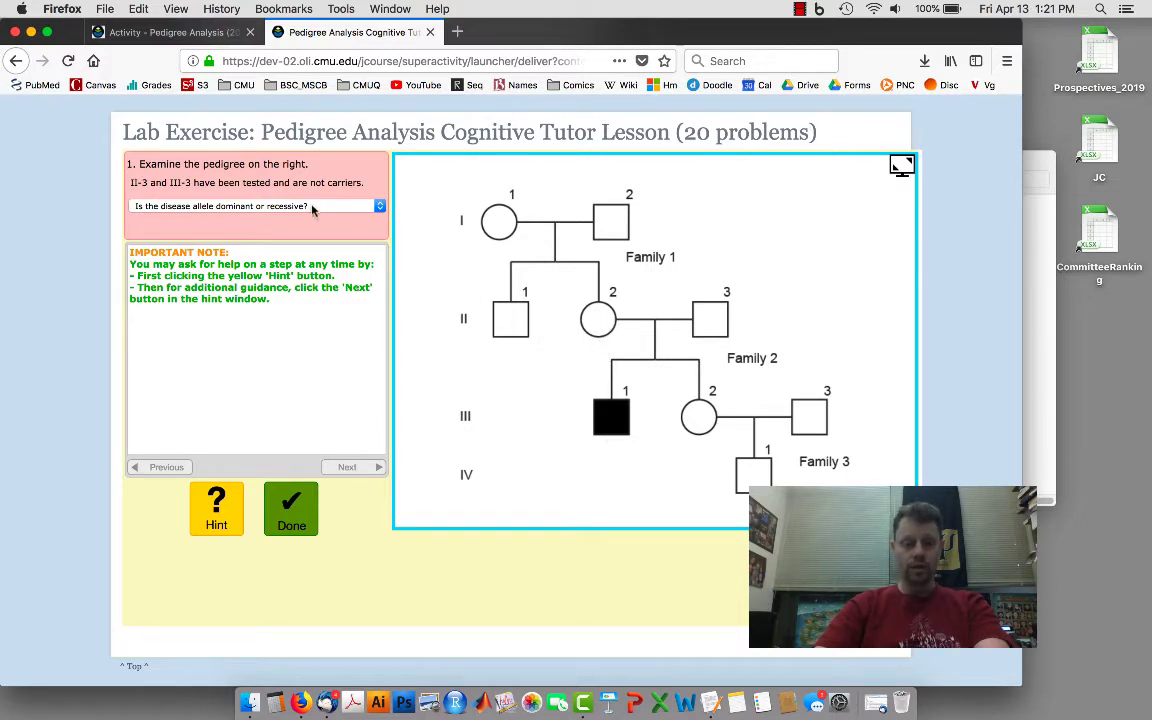
{"action": "left_click", "coordinate": [312, 207]}
{"action": "left_click", "coordinate": [283, 218]}
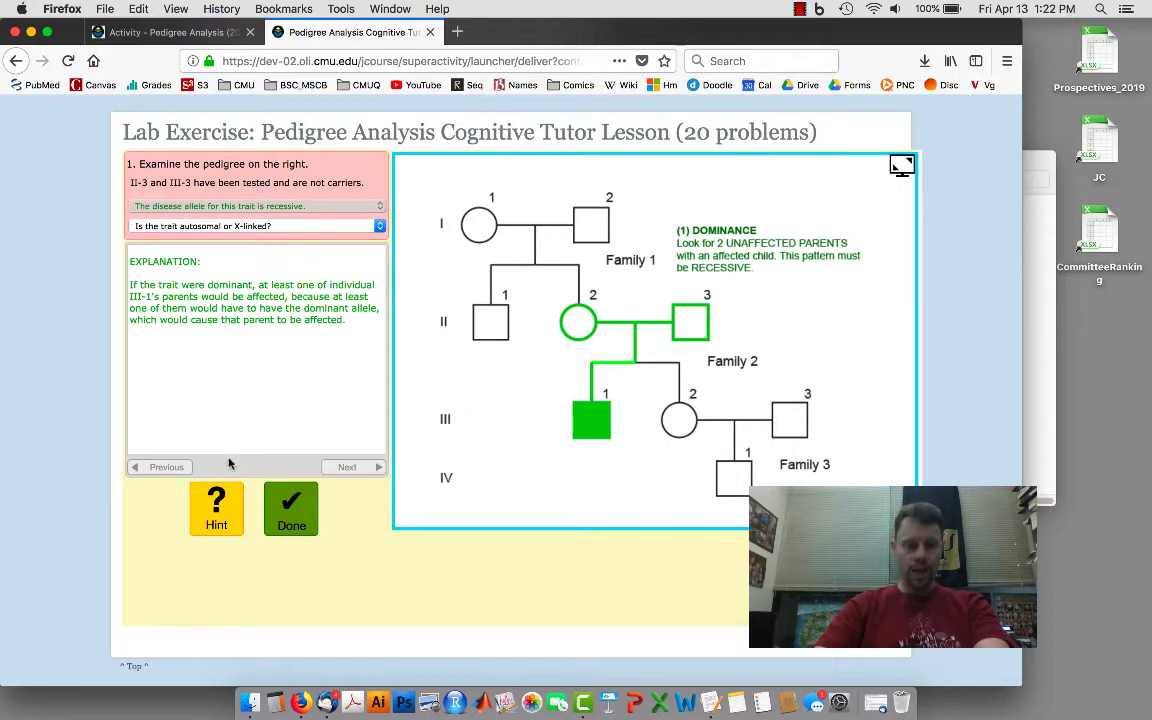
After reading the linkage hints, answer problem 1 as X-linked and submit it as done.
{"action": "left_click", "coordinate": [223, 523]}
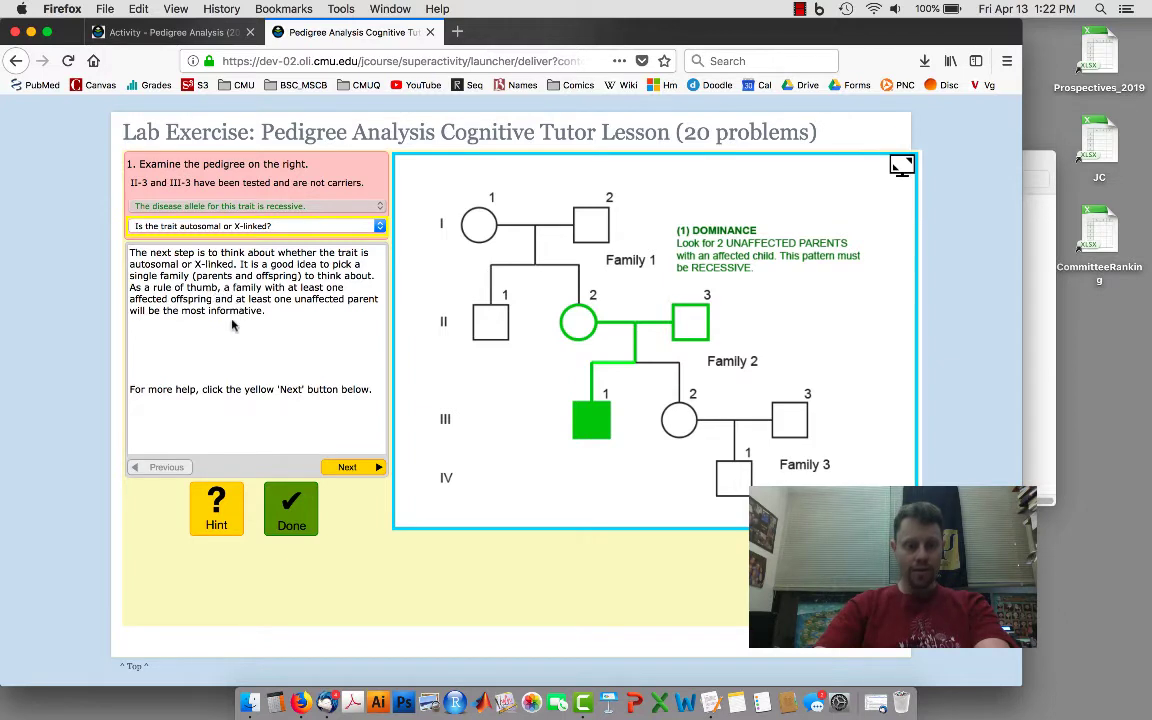
{"action": "left_click", "coordinate": [363, 473]}
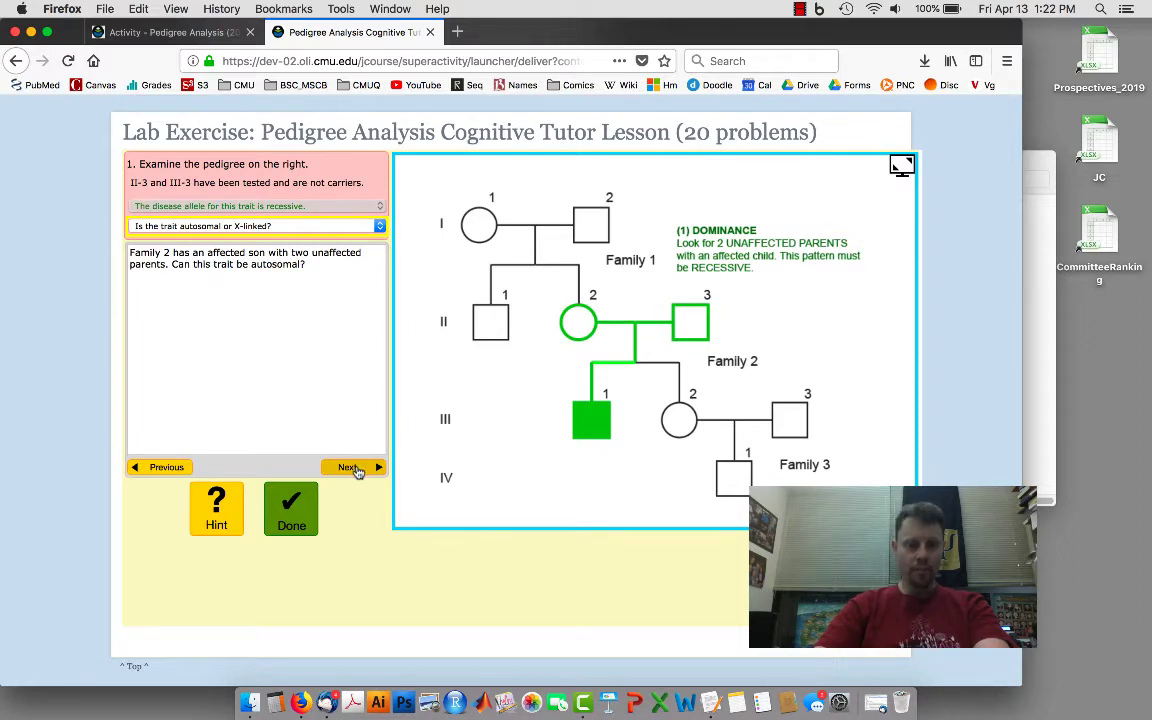
{"action": "left_click", "coordinate": [350, 467]}
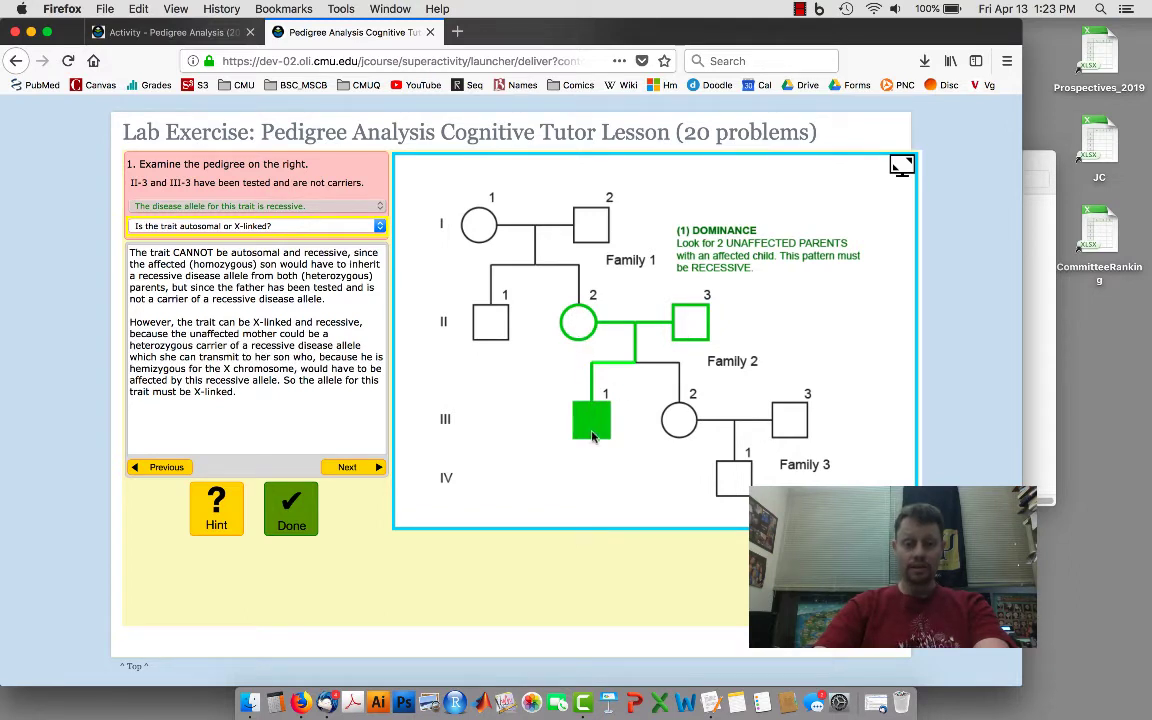
{"action": "left_click", "coordinate": [260, 224]}
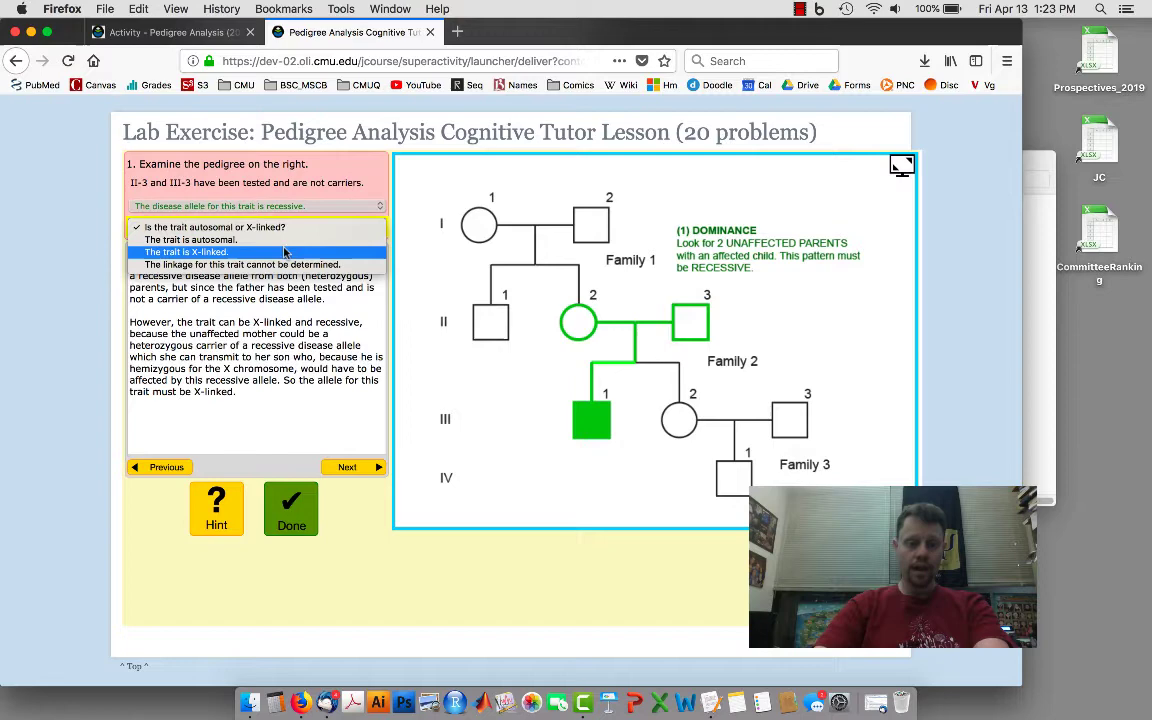
{"action": "left_click", "coordinate": [284, 253]}
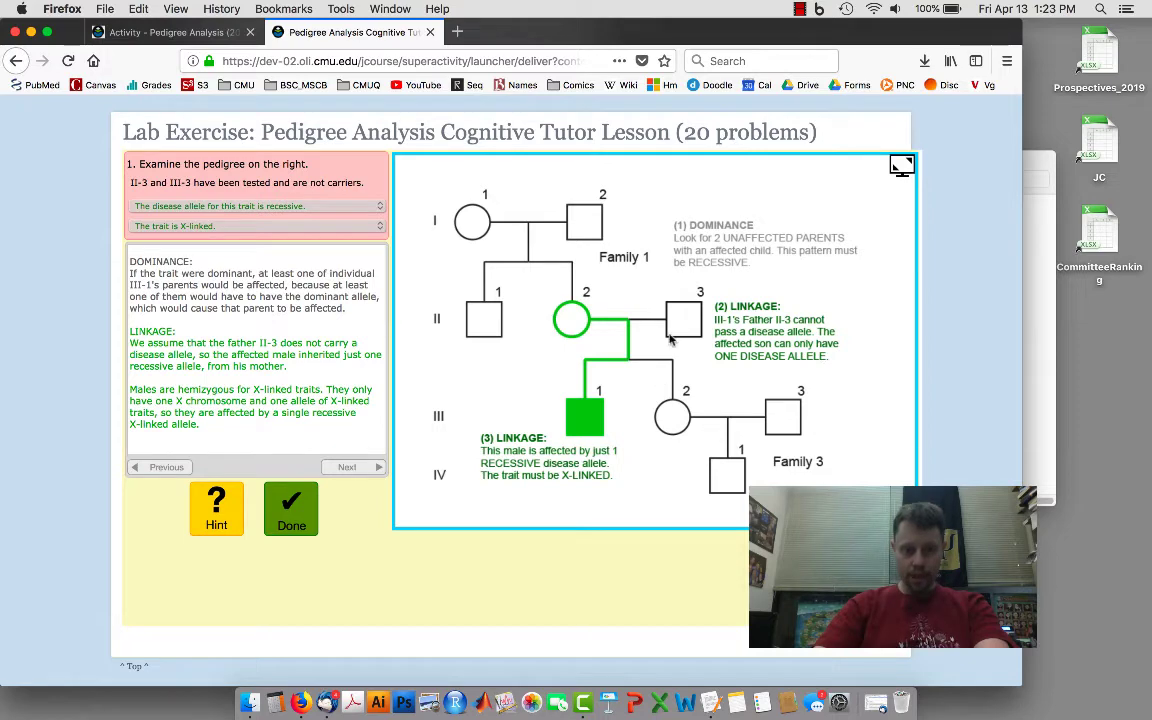
{"action": "left_click", "coordinate": [292, 514]}
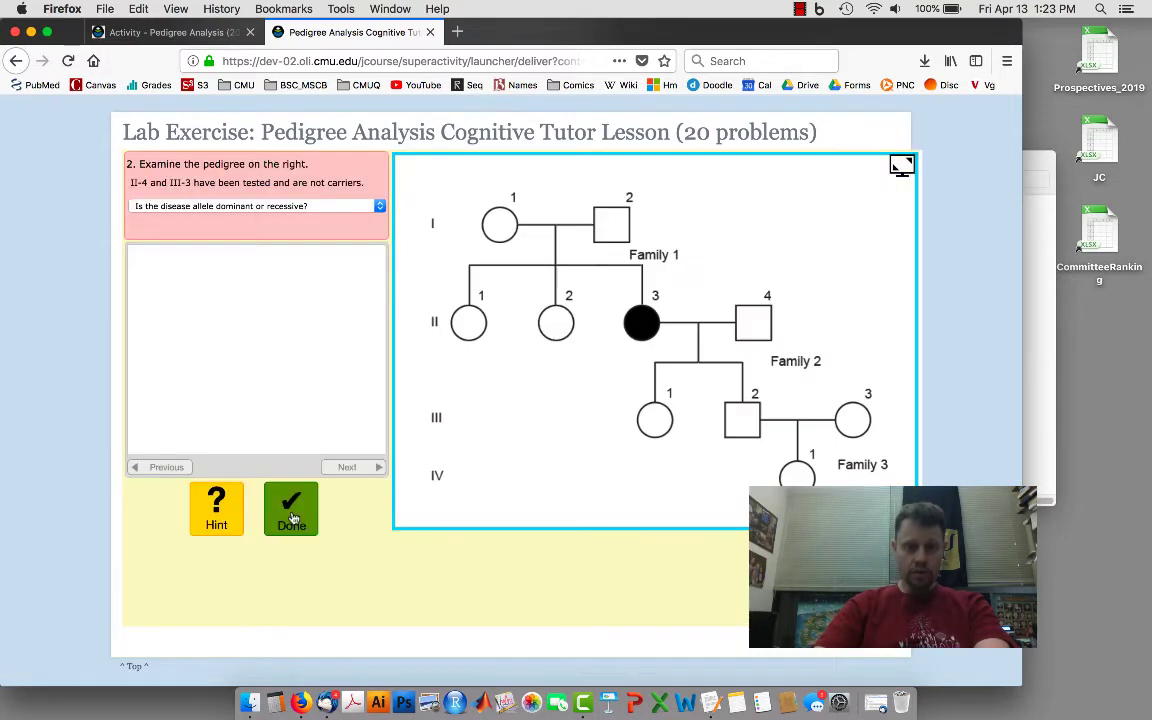
Answer problem 2 as recessive and autosomal, then close the tutor tab.
{"action": "left_click", "coordinate": [291, 206]}
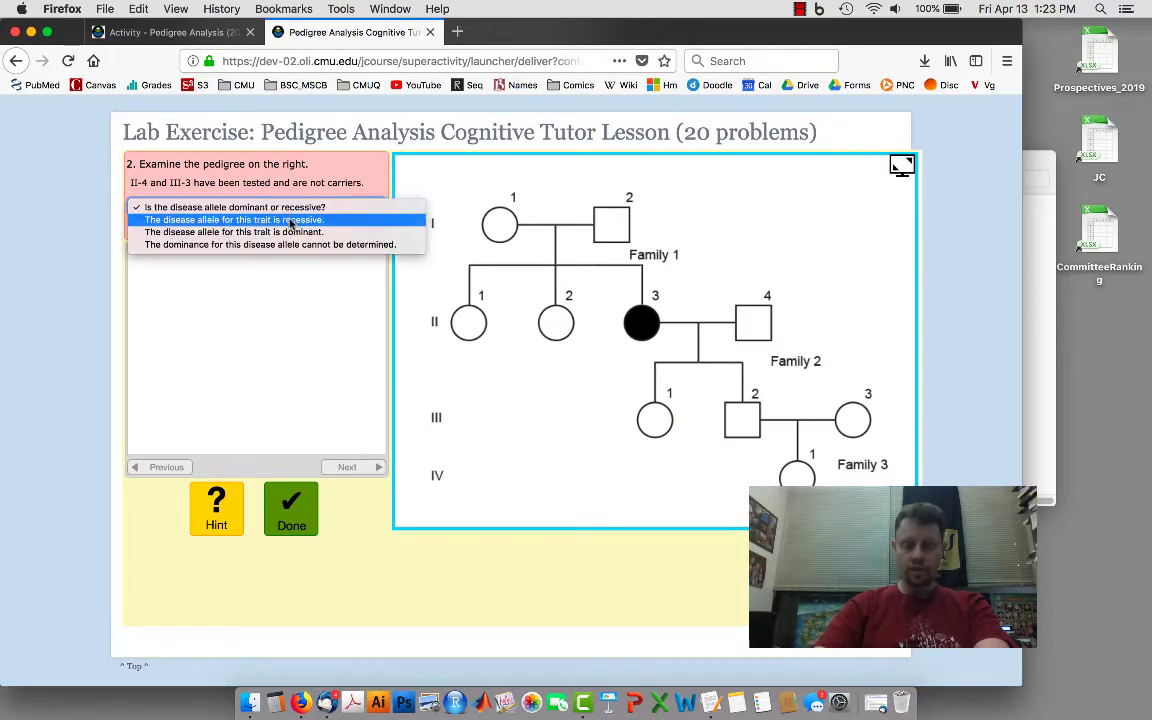
{"action": "left_click", "coordinate": [290, 220]}
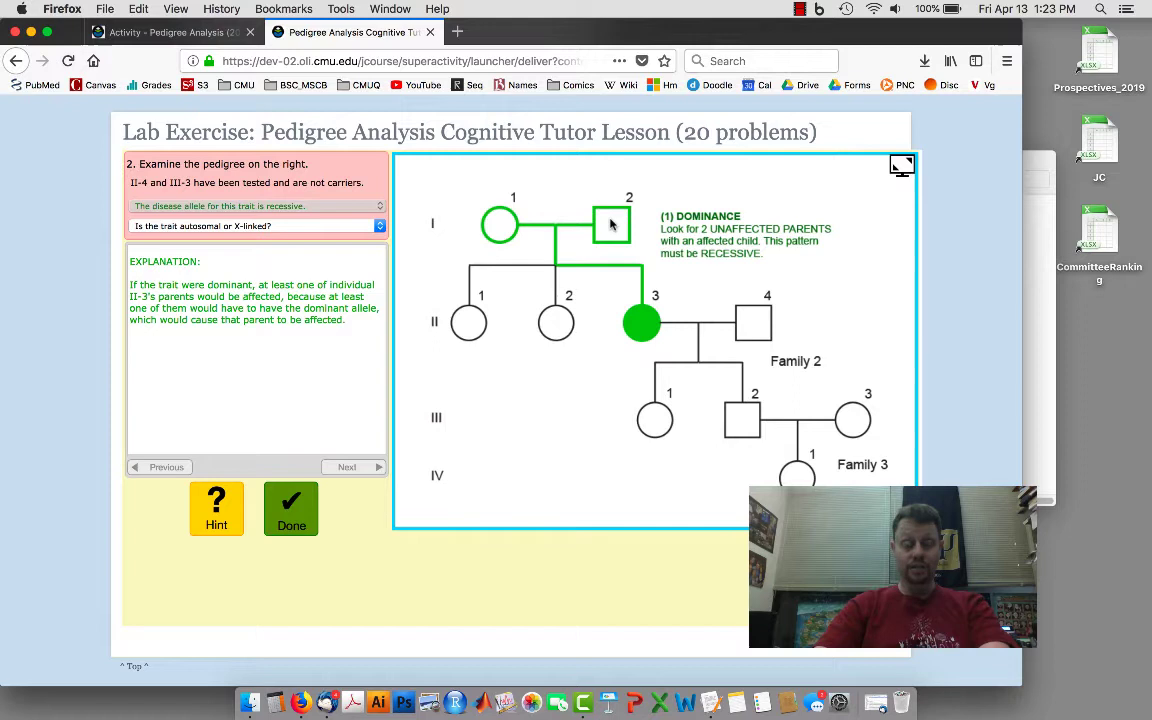
{"action": "left_click", "coordinate": [297, 226]}
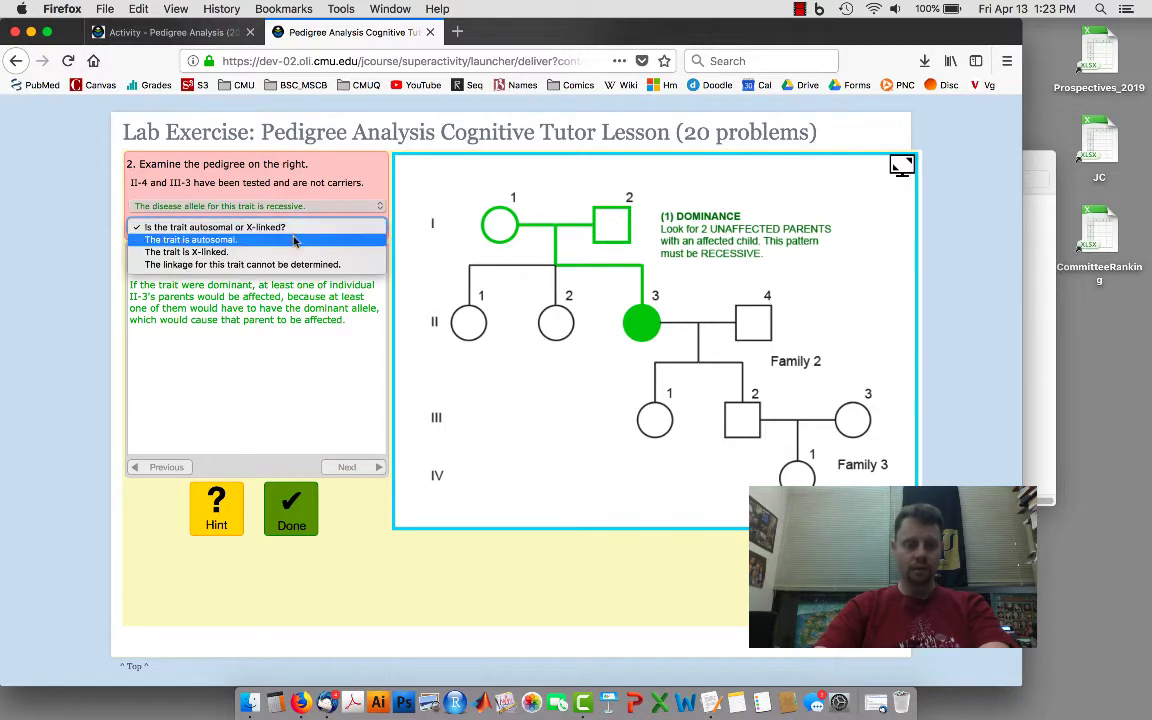
{"action": "left_click", "coordinate": [295, 242]}
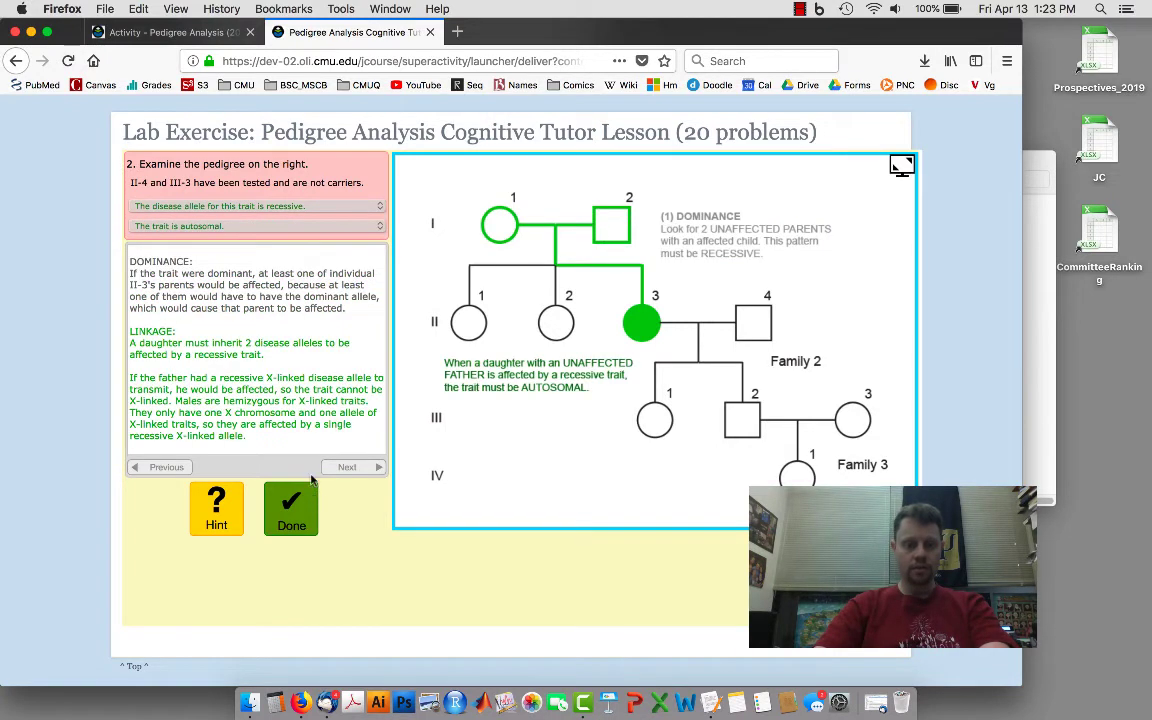
{"action": "left_click", "coordinate": [431, 33]}
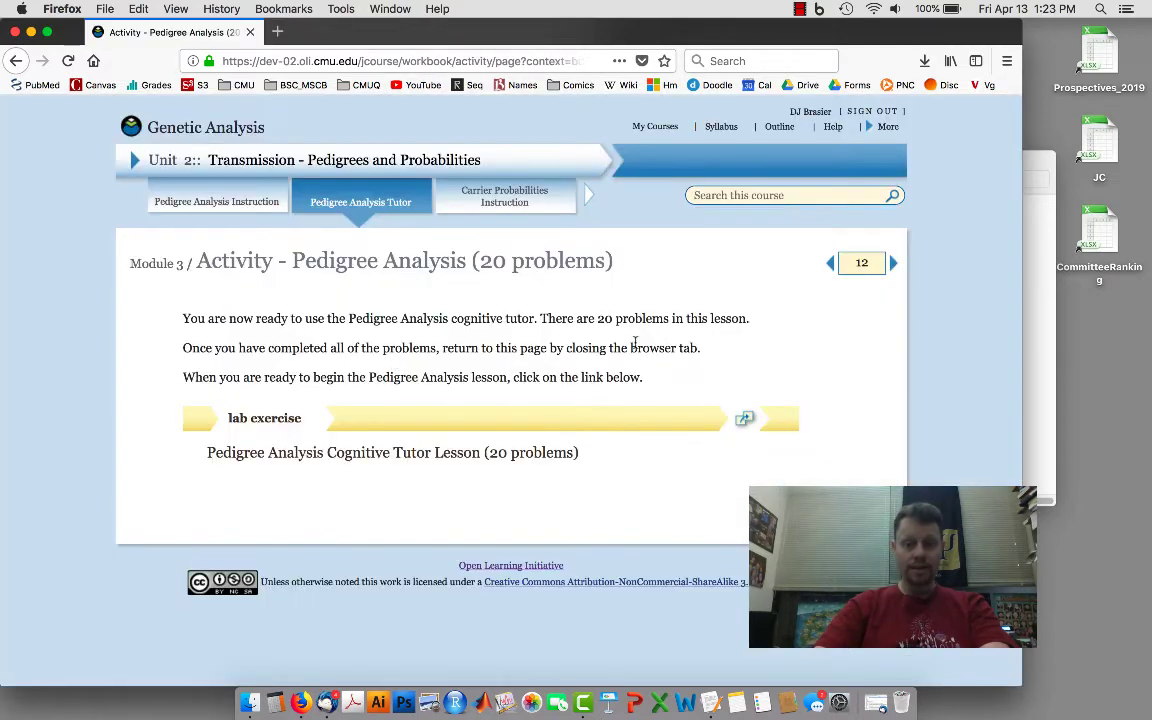
Jump to Unit 3, Gene Interaction and Epistasis, and advance to Introduction: Gene Interaction.
{"action": "left_click", "coordinate": [211, 164]}
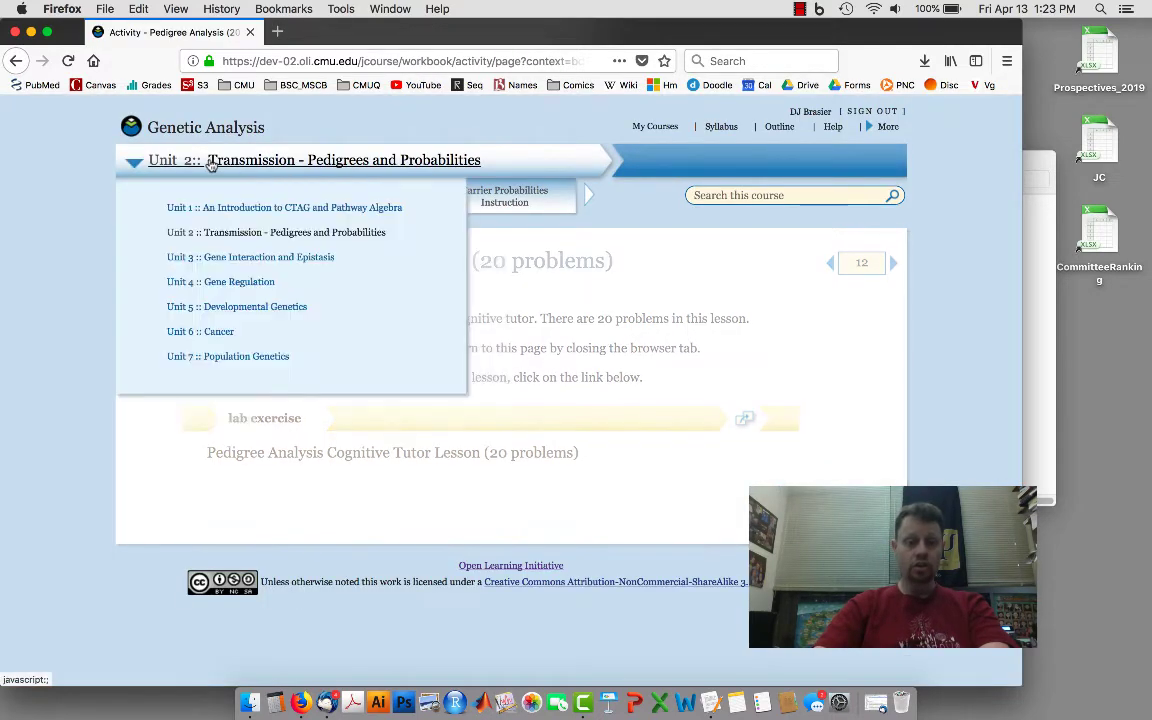
{"action": "left_click", "coordinate": [232, 262]}
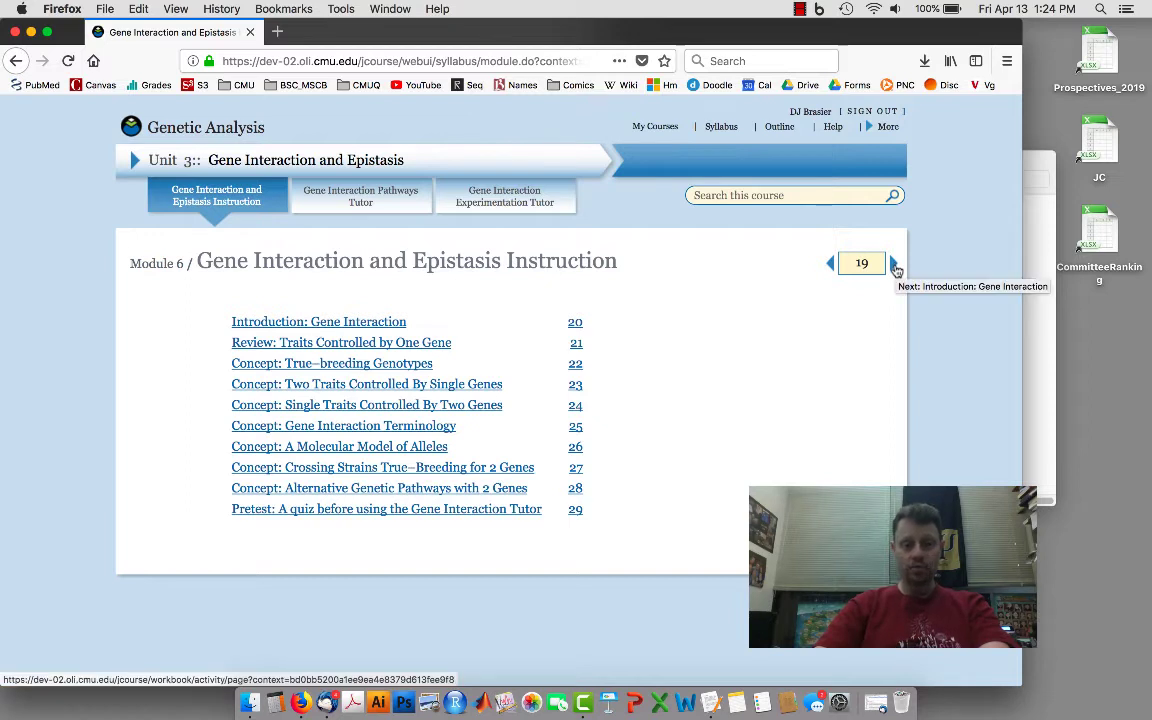
{"action": "left_click", "coordinate": [894, 264]}
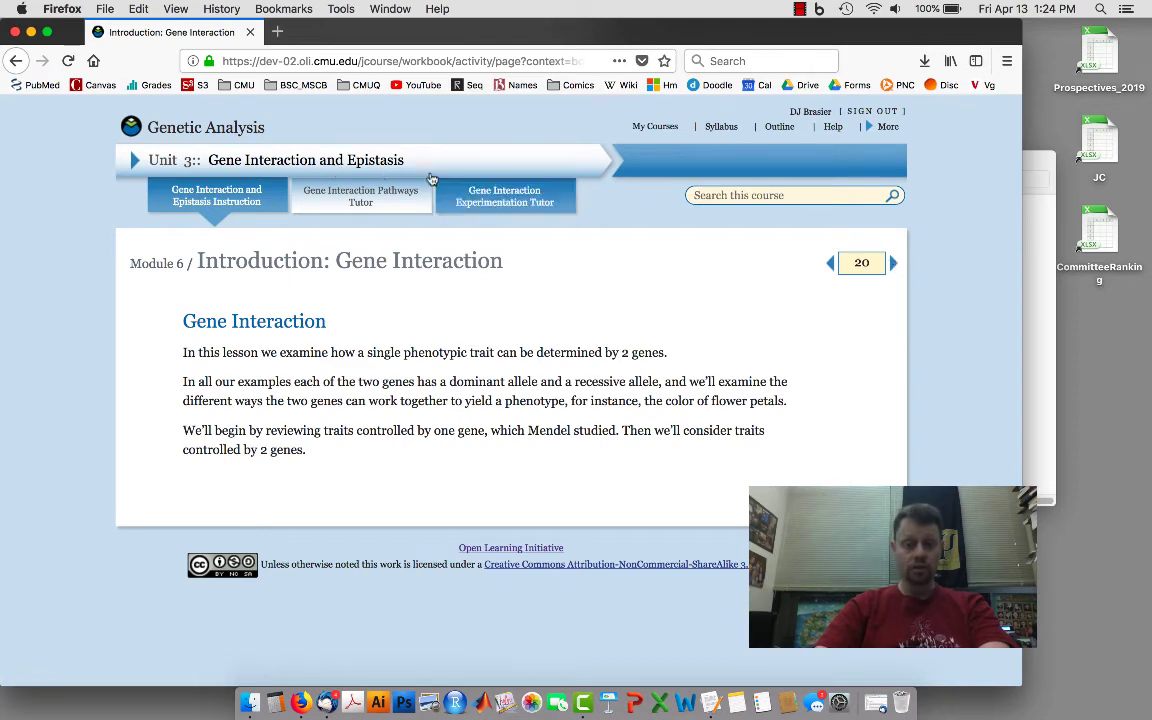
From the Gene Interaction Pathways Tutor pages, open the Module 7 Gene Interaction Pathways Tutor page.
{"action": "left_click", "coordinate": [320, 161]}
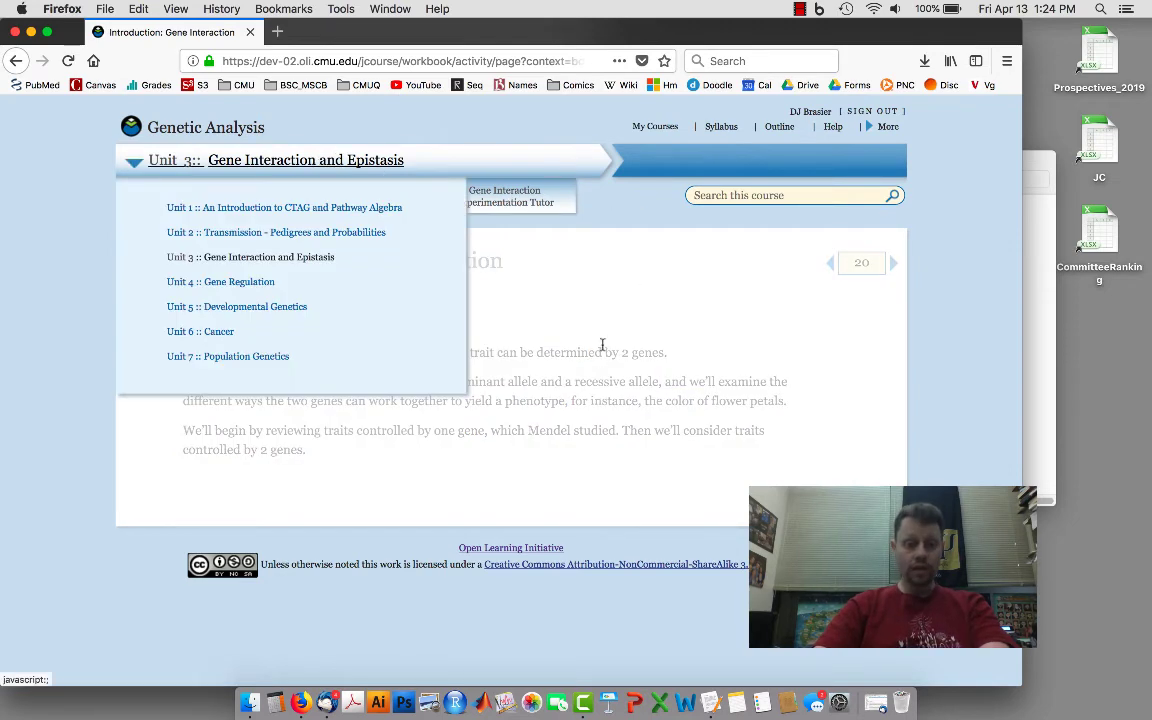
{"action": "left_click", "coordinate": [598, 340]}
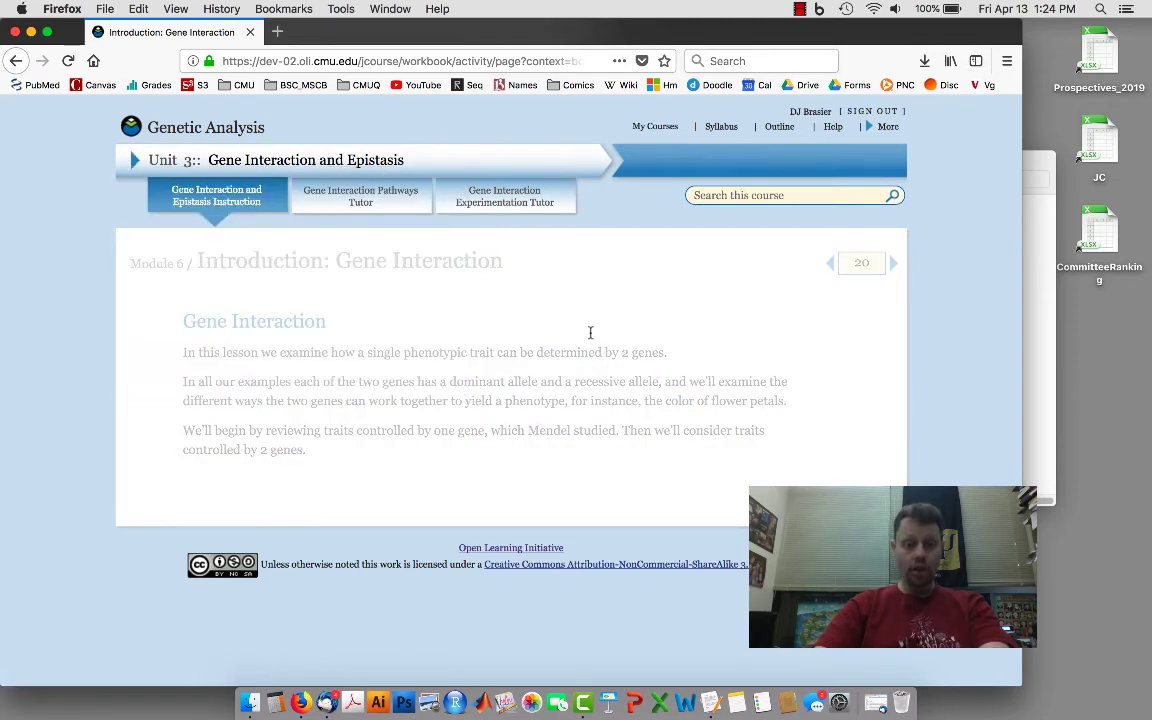
{"action": "left_click", "coordinate": [390, 208]}
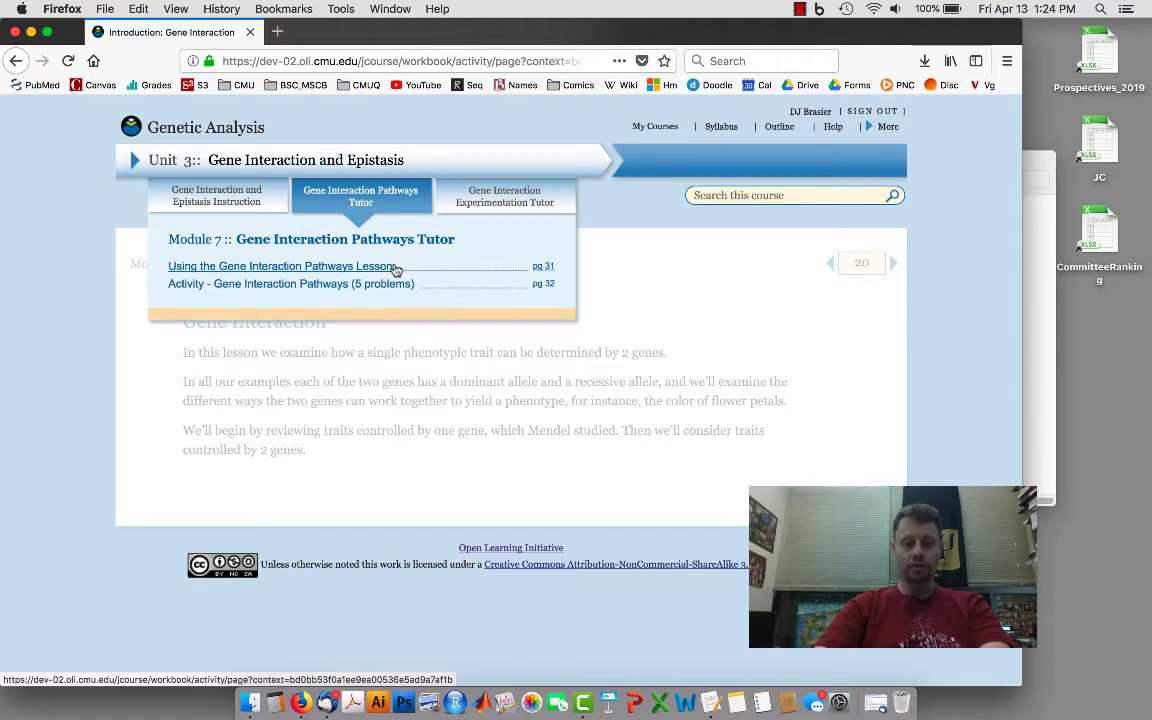
{"action": "left_click", "coordinate": [494, 205]}
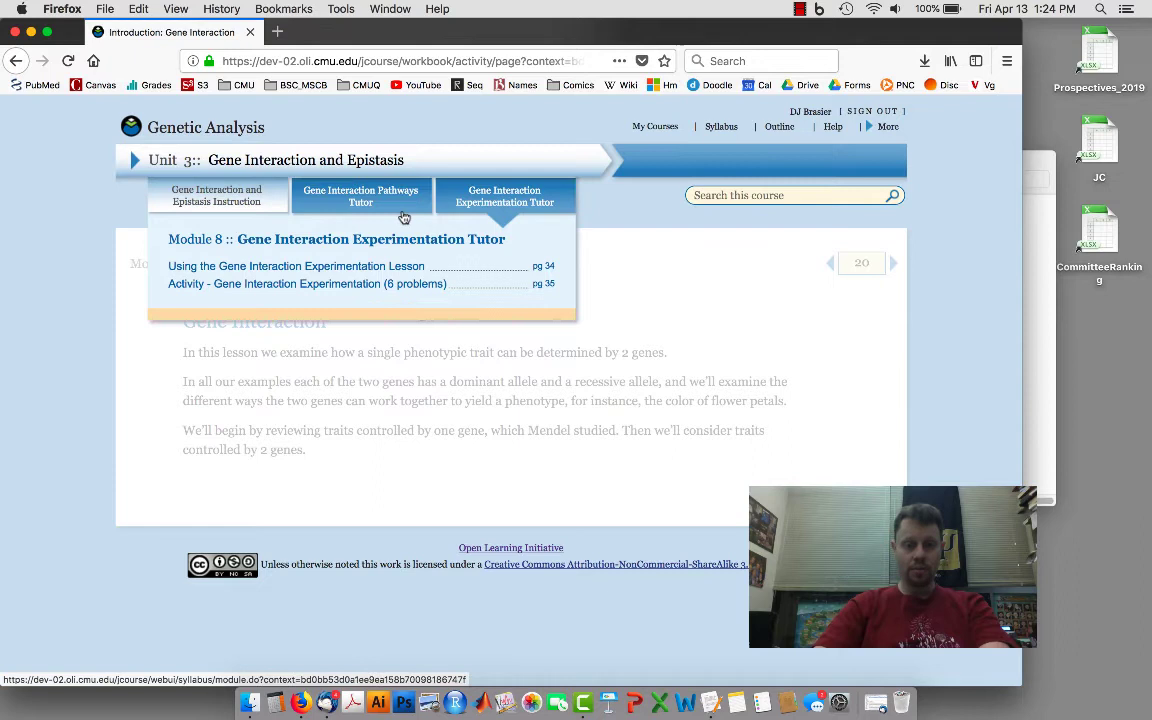
{"action": "left_click", "coordinate": [404, 217]}
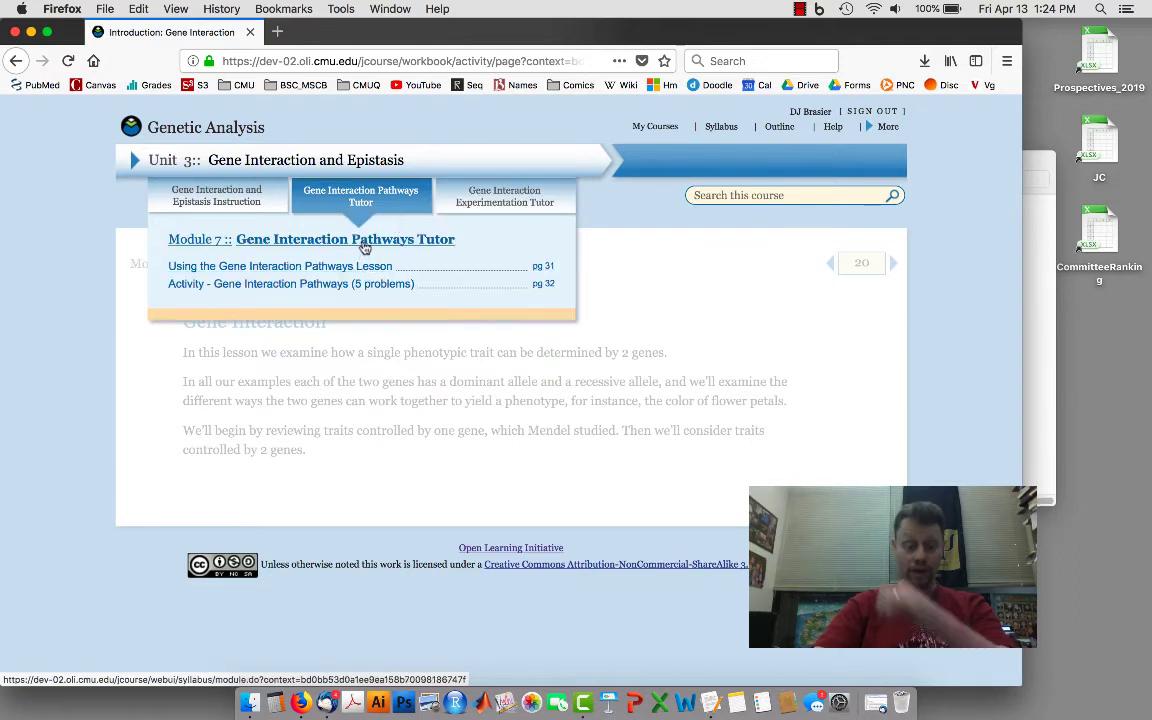
{"action": "left_click", "coordinate": [364, 247]}
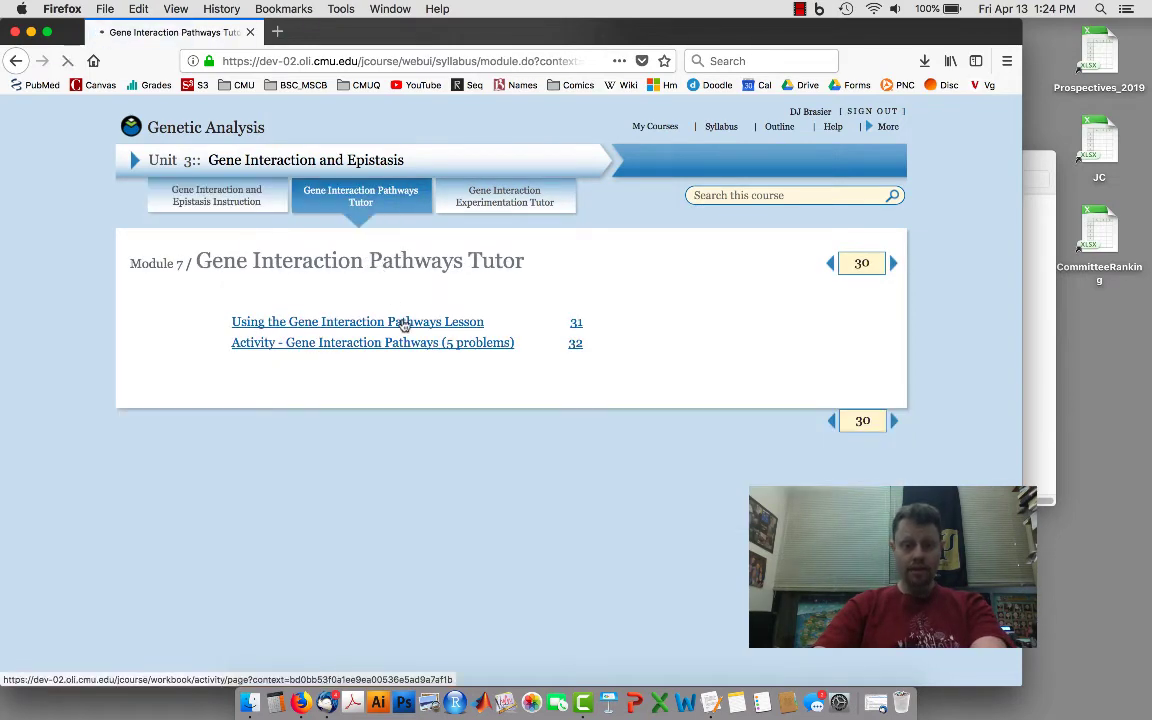
Read 'Using the Gene Interaction Pathways Lesson', then launch the 5-problem lesson with the Charolais cattle problem.
{"action": "left_click", "coordinate": [404, 322]}
{"action": "scroll", "coordinate": [420, 318], "scroll_direction": "down", "scroll_amount": 1}
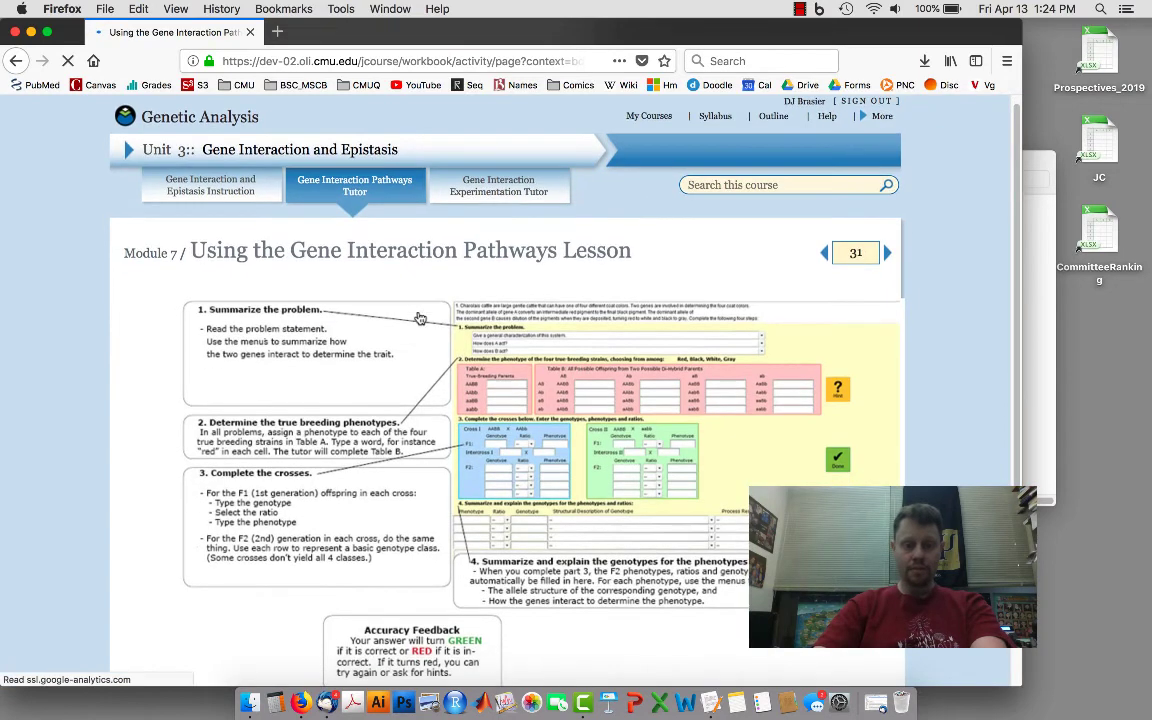
{"action": "scroll", "coordinate": [420, 318], "scroll_direction": "down", "scroll_amount": 5}
{"action": "scroll", "coordinate": [420, 388], "scroll_direction": "up", "scroll_amount": 4}
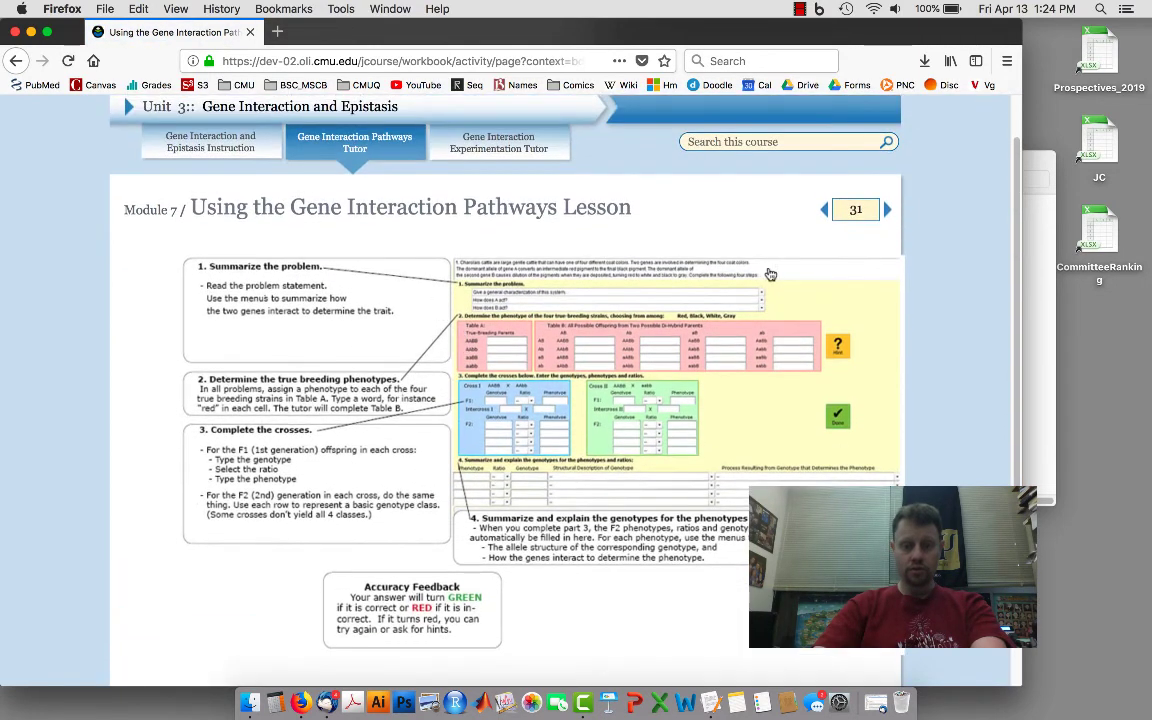
{"action": "left_click", "coordinate": [887, 209]}
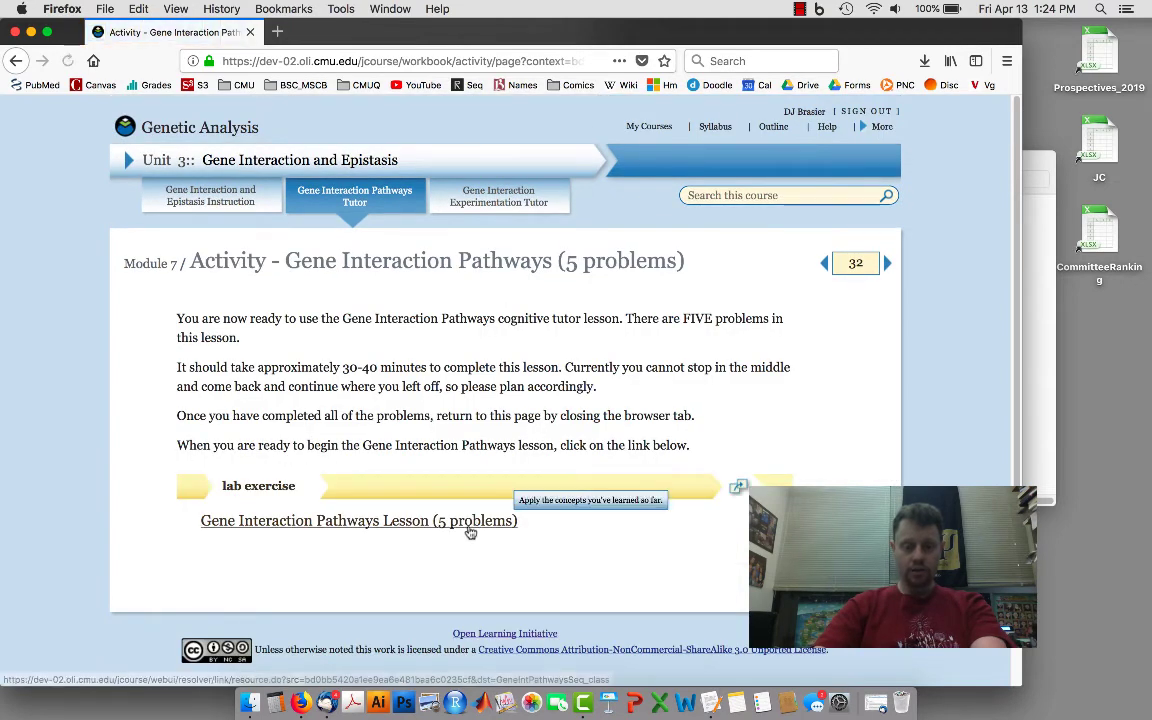
{"action": "left_click", "coordinate": [470, 522]}
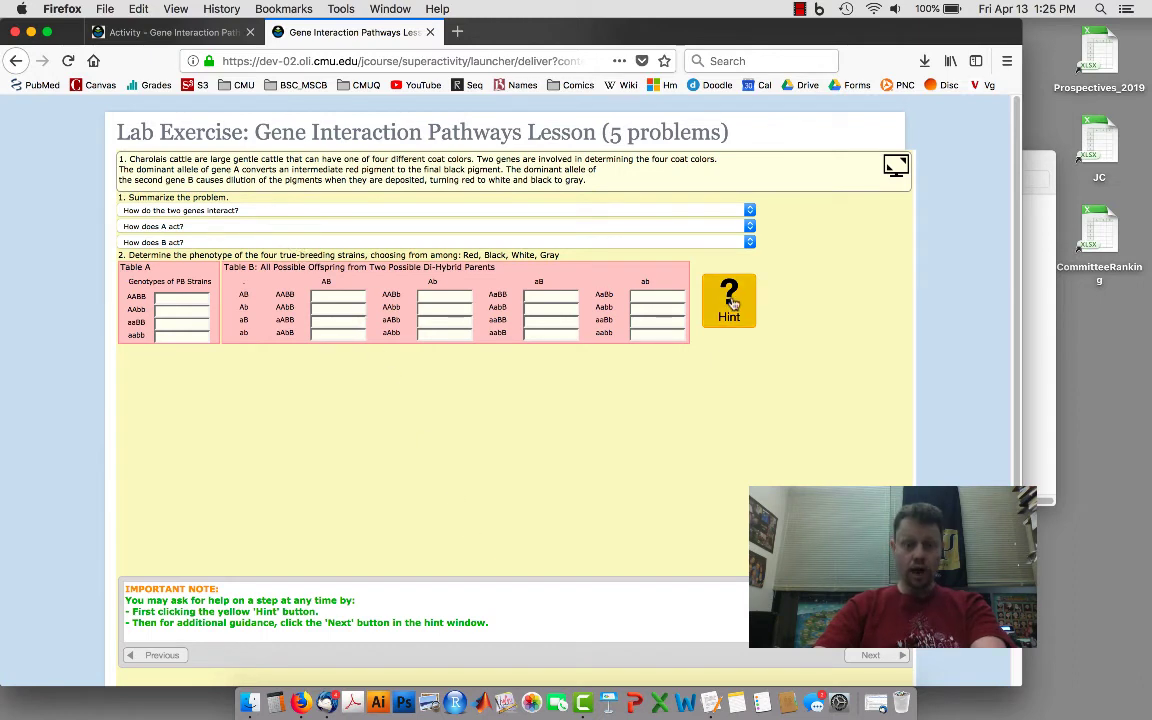
Initially answer that either gene alone is sufficient for the gene-interaction question.
{"action": "left_click", "coordinate": [296, 211]}
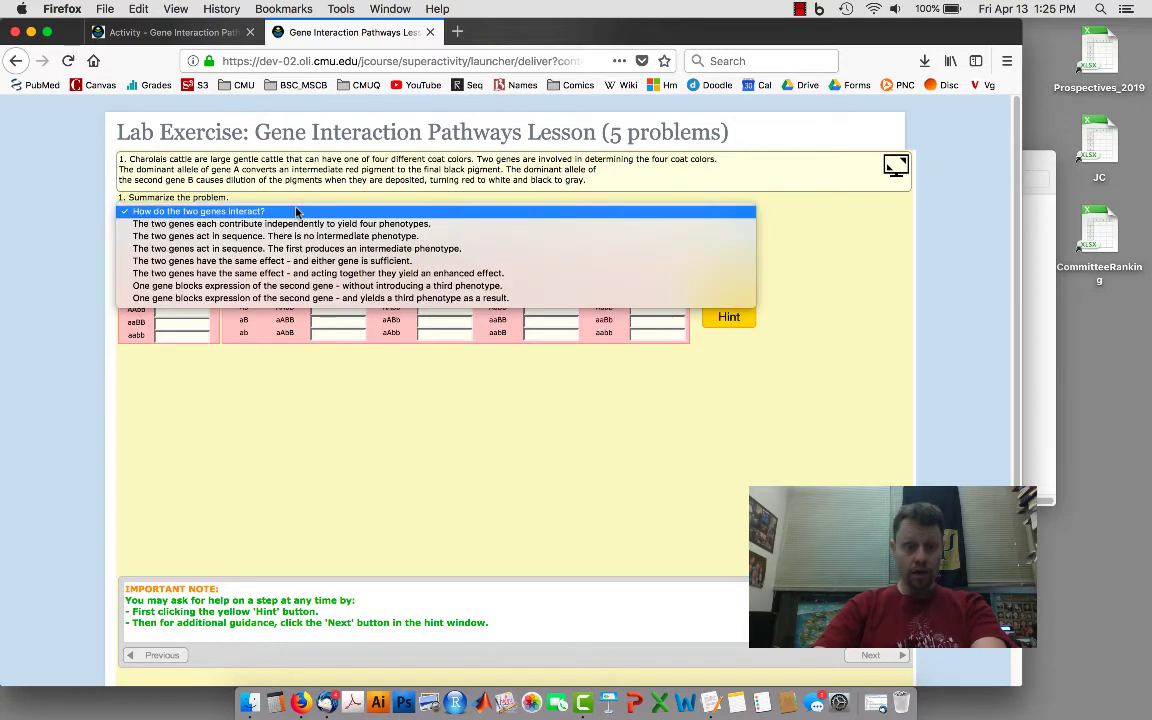
{"action": "left_click", "coordinate": [312, 261]}
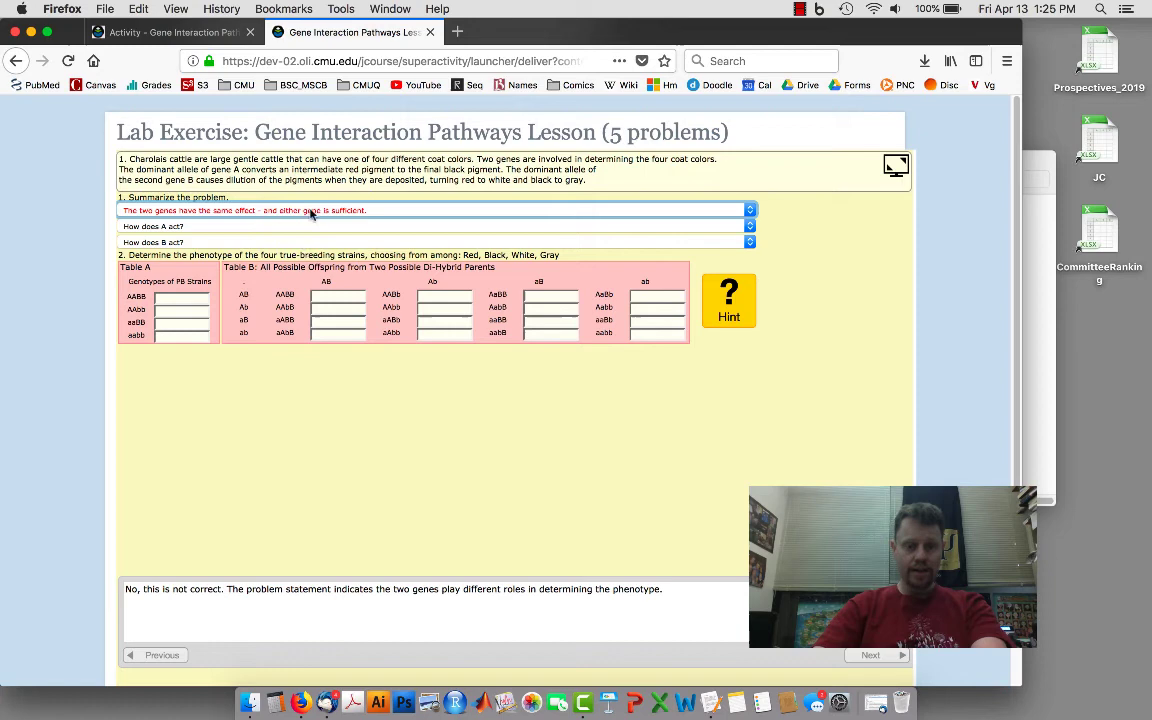
{"action": "left_click", "coordinate": [312, 211]}
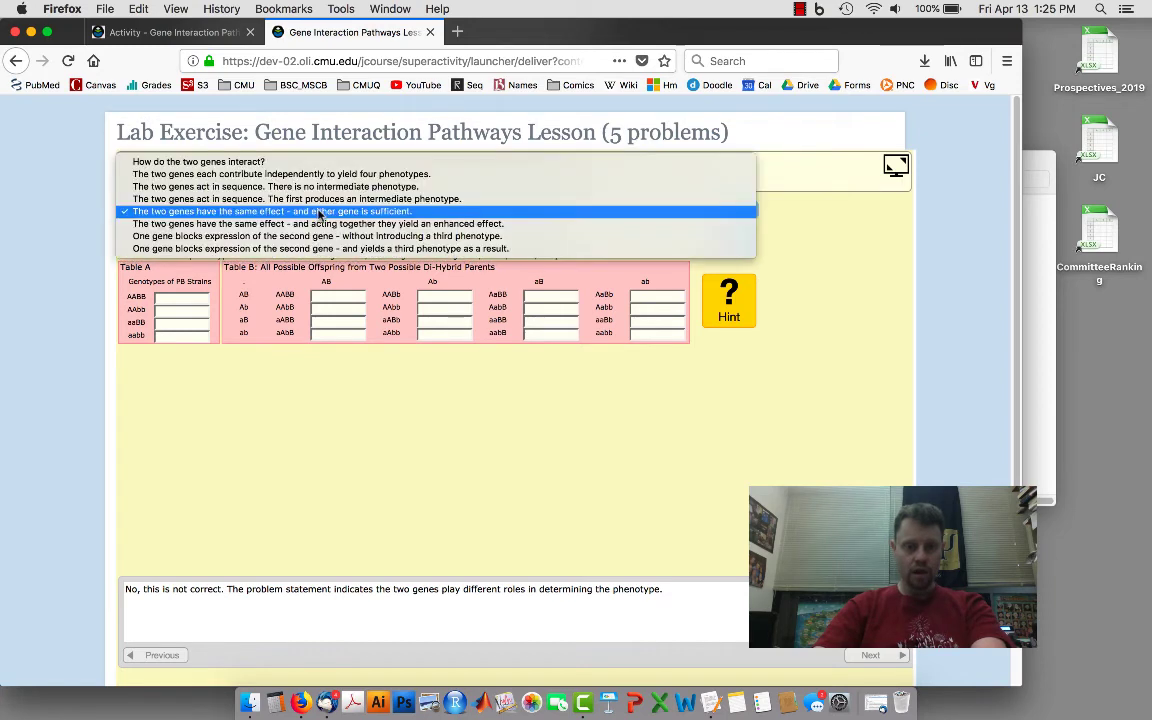
{"action": "left_click", "coordinate": [836, 258]}
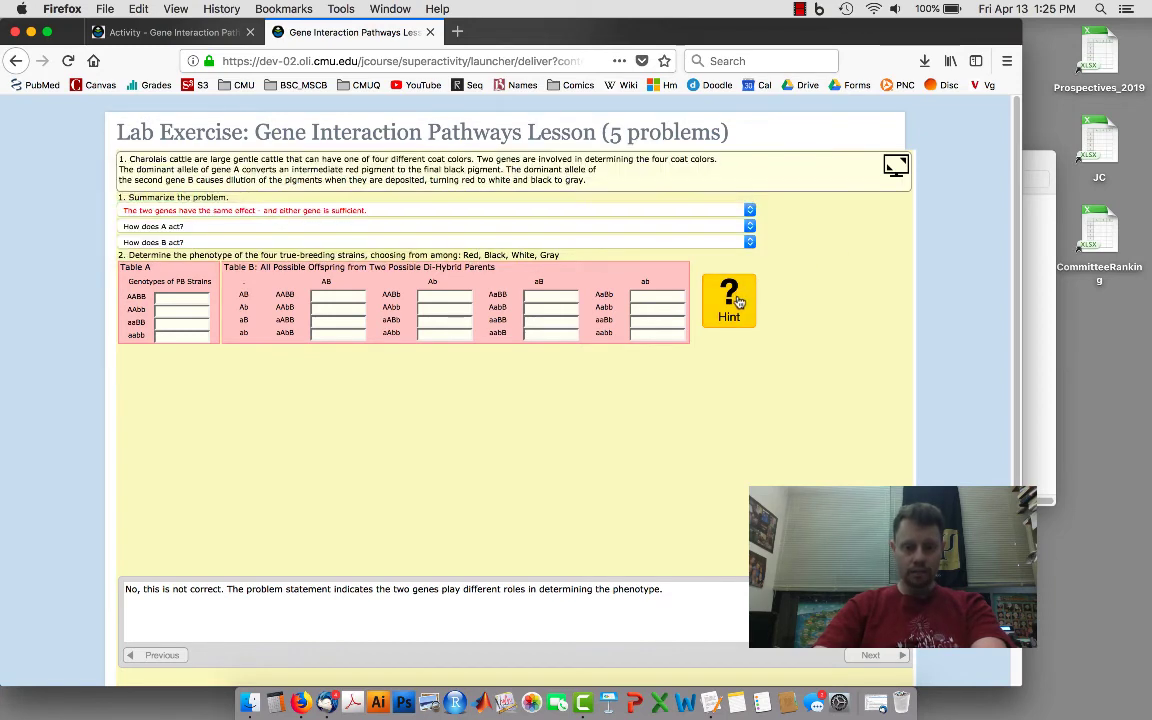
After reading the tutor's hints, change the answer to the genes contributing independently to four phenotypes.
{"action": "left_click", "coordinate": [738, 301]}
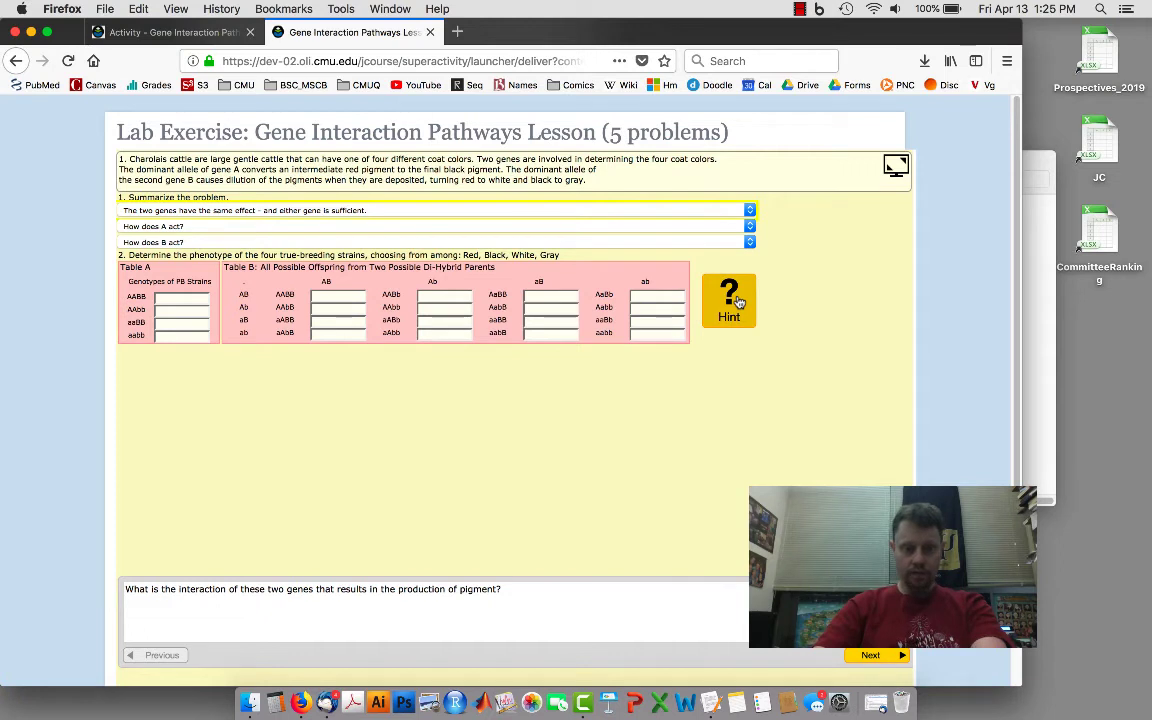
{"action": "left_click", "coordinate": [870, 656]}
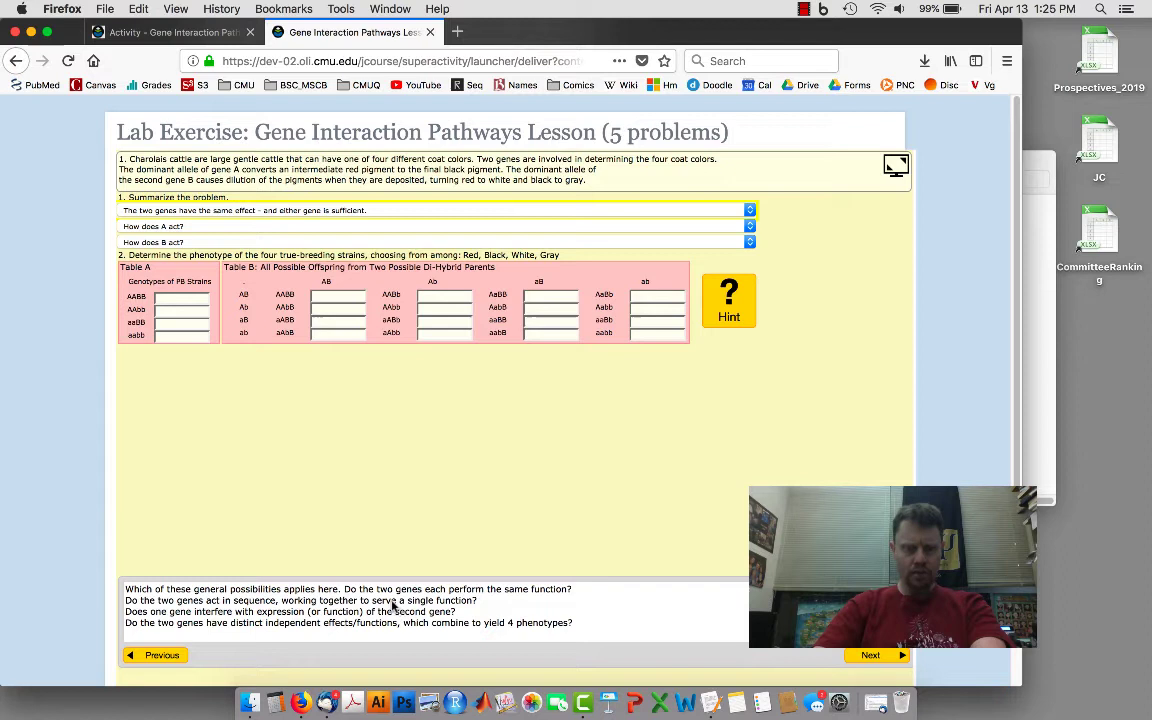
{"action": "left_click", "coordinate": [327, 211]}
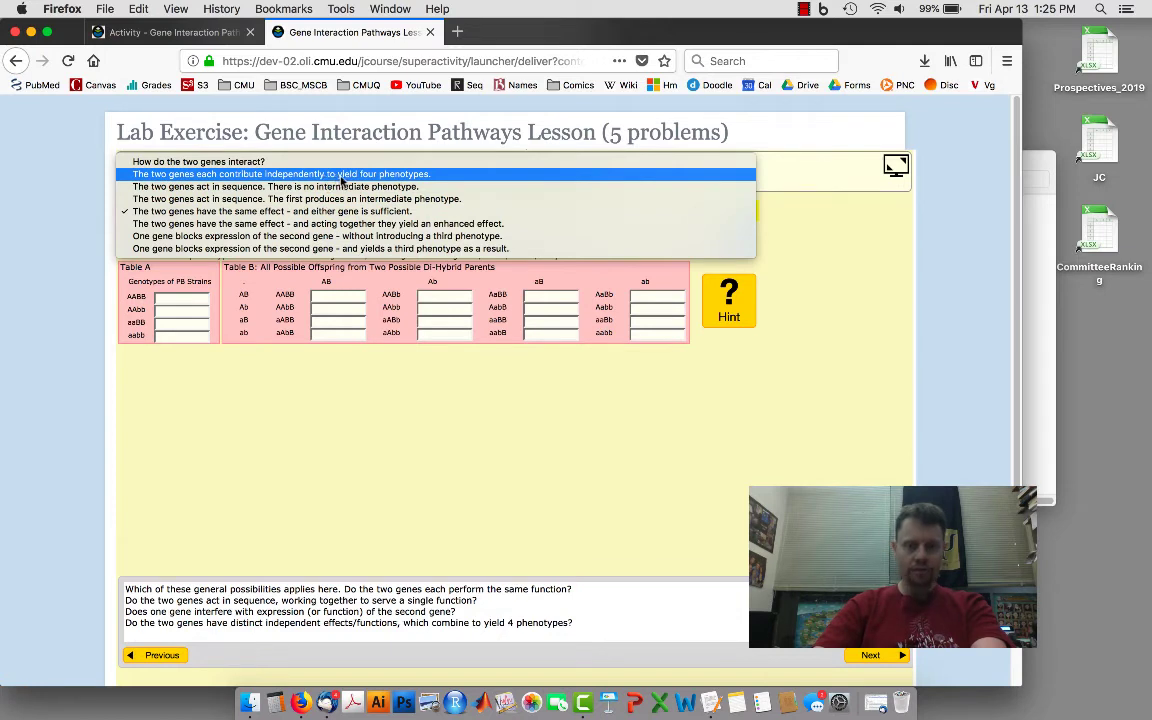
{"action": "left_click", "coordinate": [341, 175]}
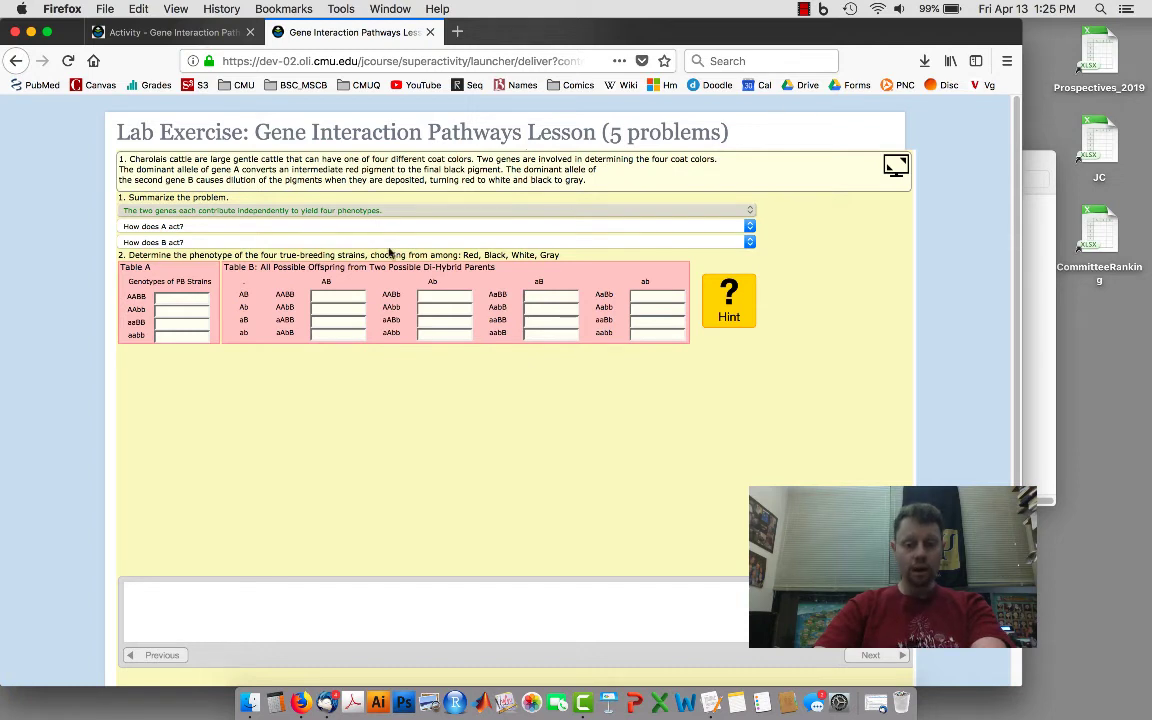
Choose 'yields a new phenotype' for gene A and 'dilutes each of the pigments' for gene B.
{"action": "left_click", "coordinate": [342, 229]}
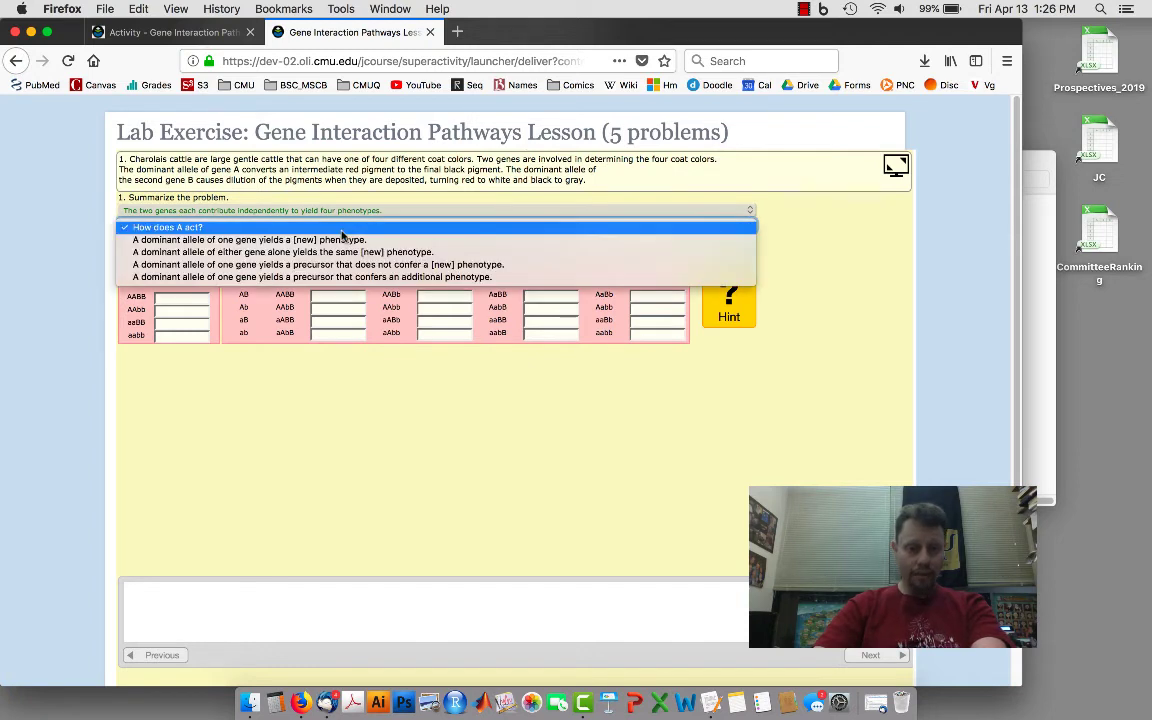
{"action": "left_click", "coordinate": [344, 240]}
{"action": "left_click", "coordinate": [343, 242]}
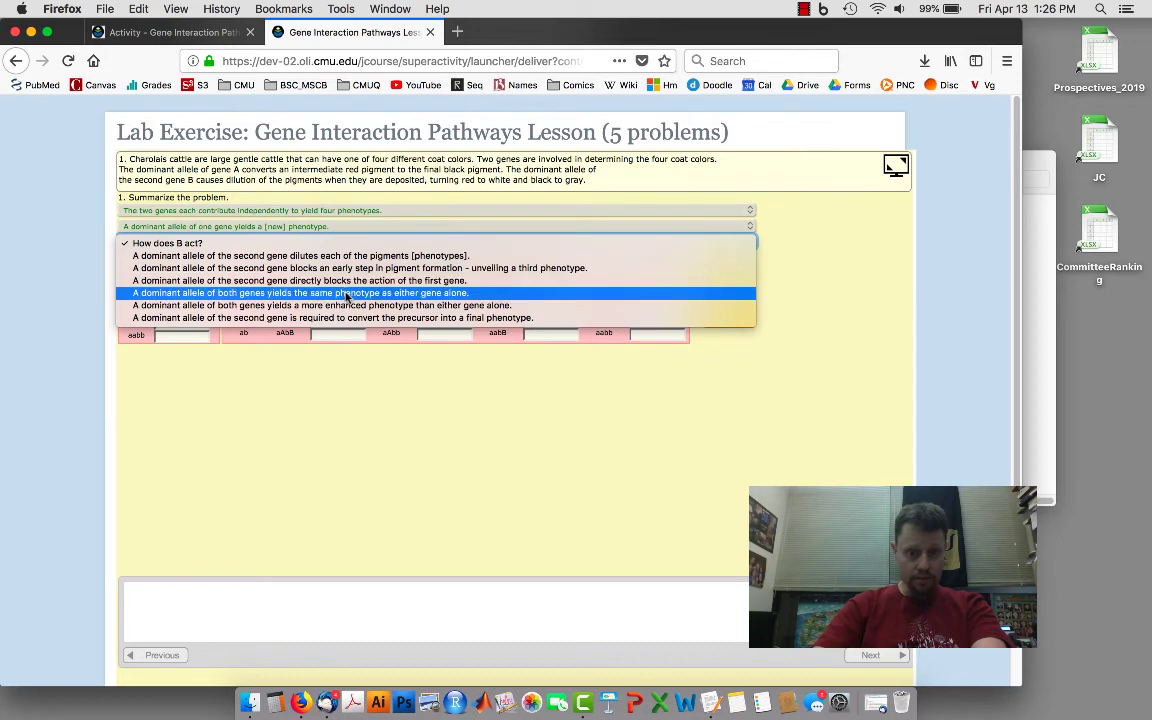
{"action": "left_click", "coordinate": [341, 257]}
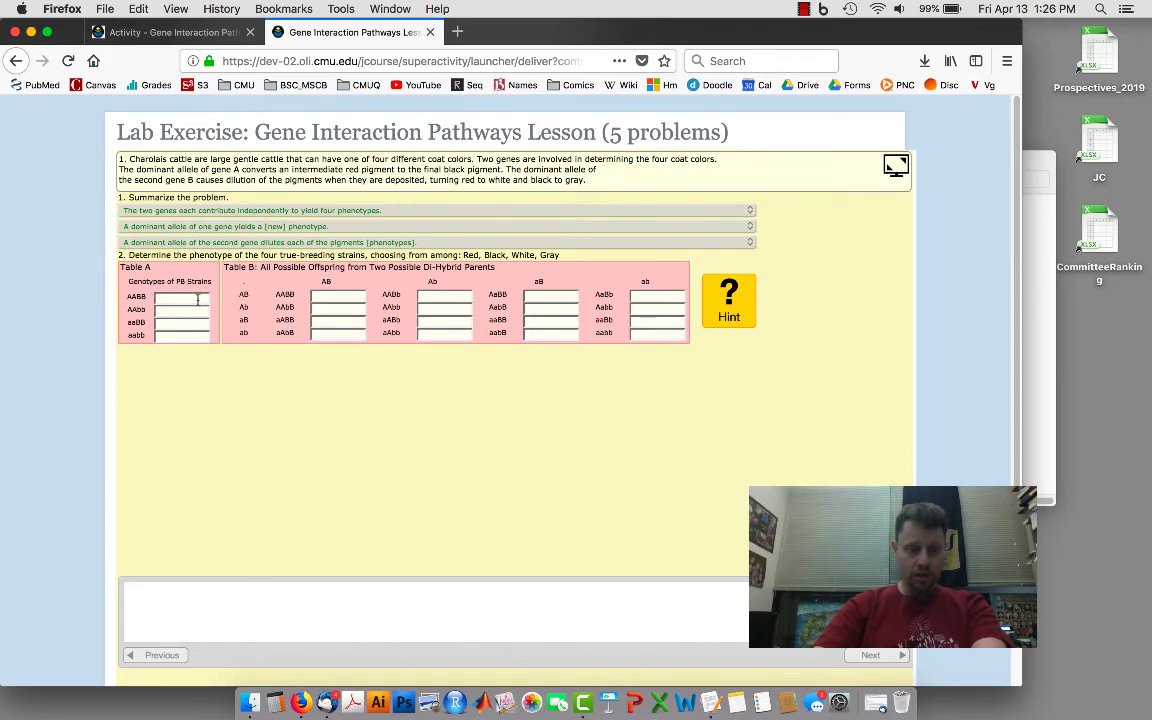
After reading the hint, enter Gray as the AABB phenotype in Table A.
{"action": "left_click", "coordinate": [197, 298]}
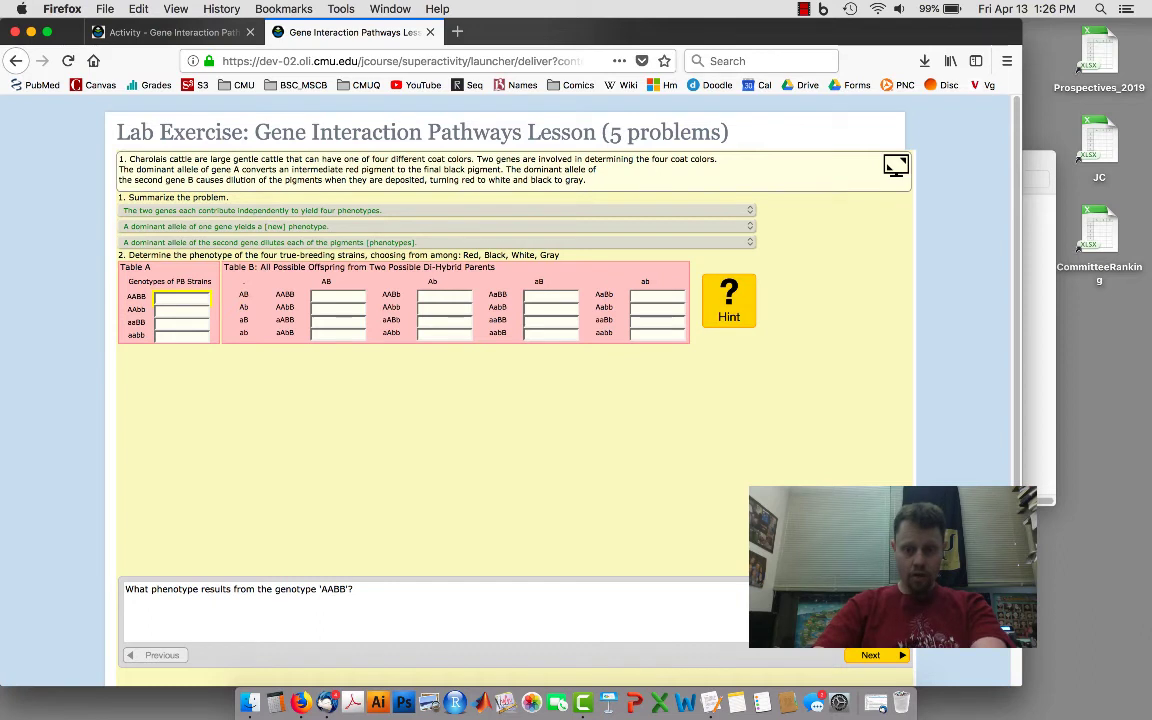
{"action": "left_click", "coordinate": [870, 656]}
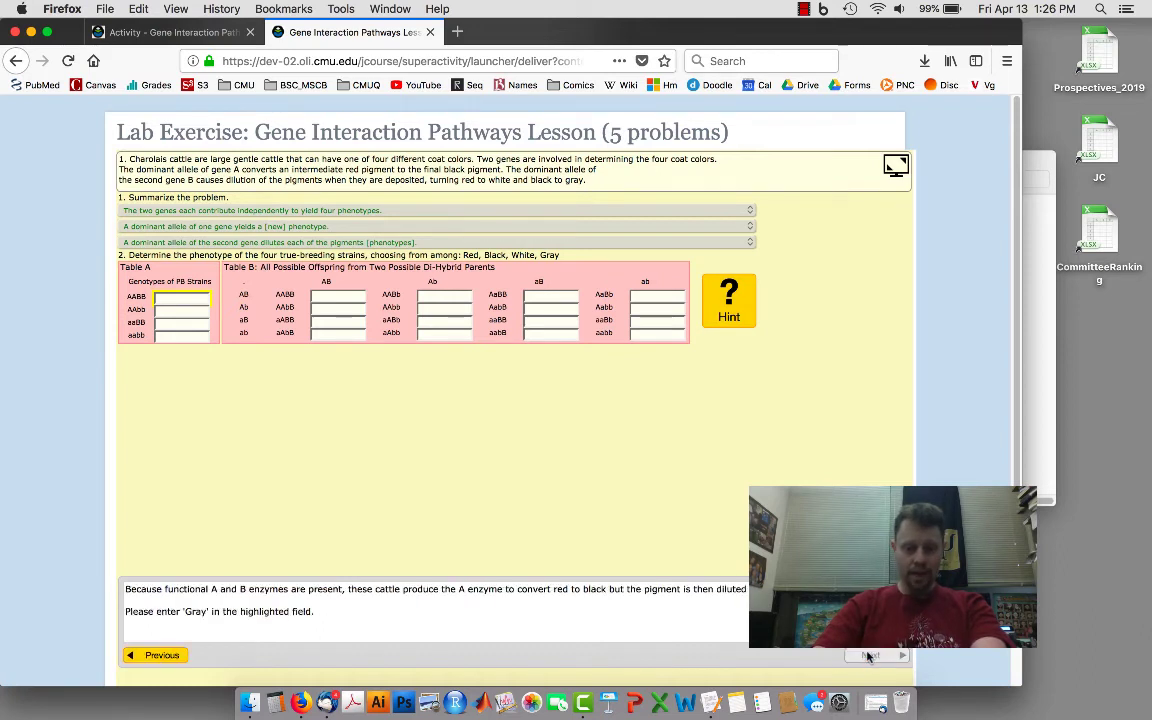
{"action": "left_click", "coordinate": [182, 298]}
{"action": "type", "text": "Gray"}
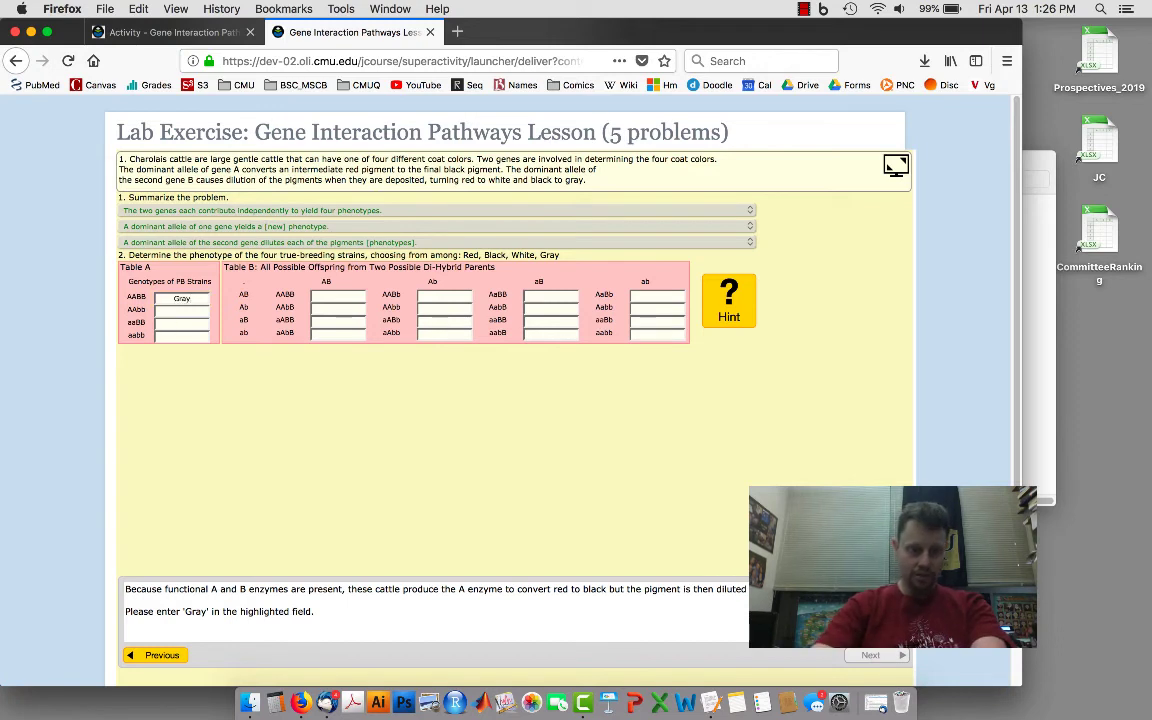
{"action": "key", "text": "Tab"}
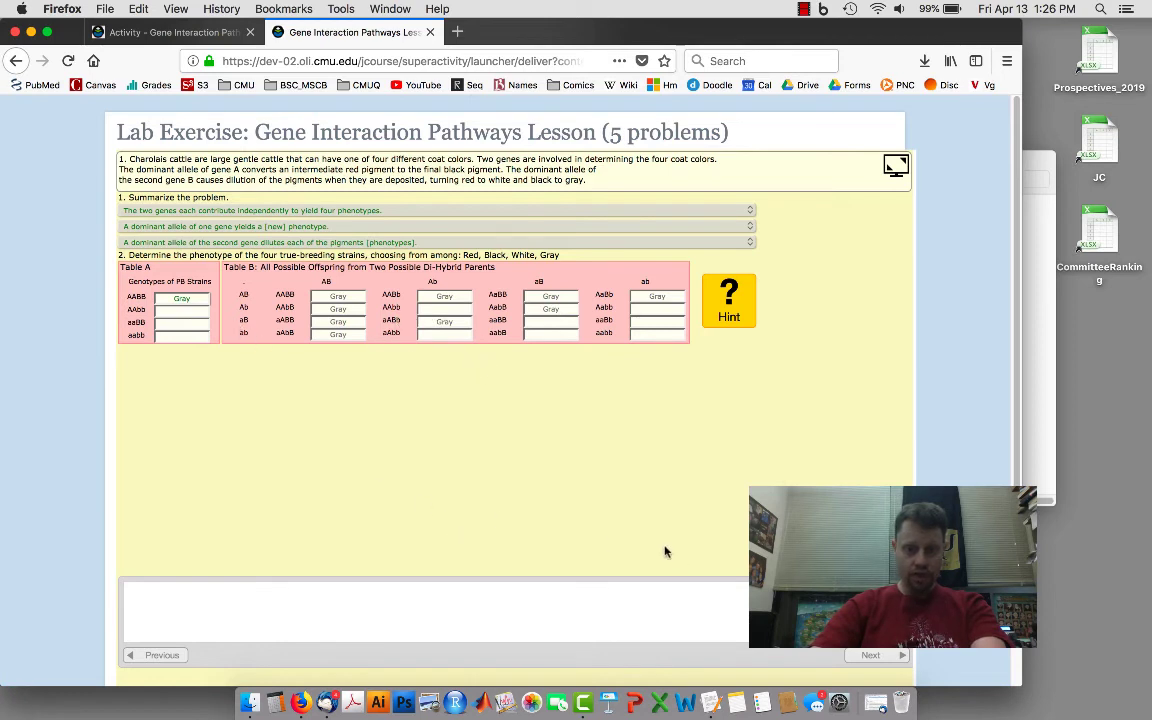
Check the hint and enter Black as the AAbb phenotype.
{"action": "left_click", "coordinate": [729, 312]}
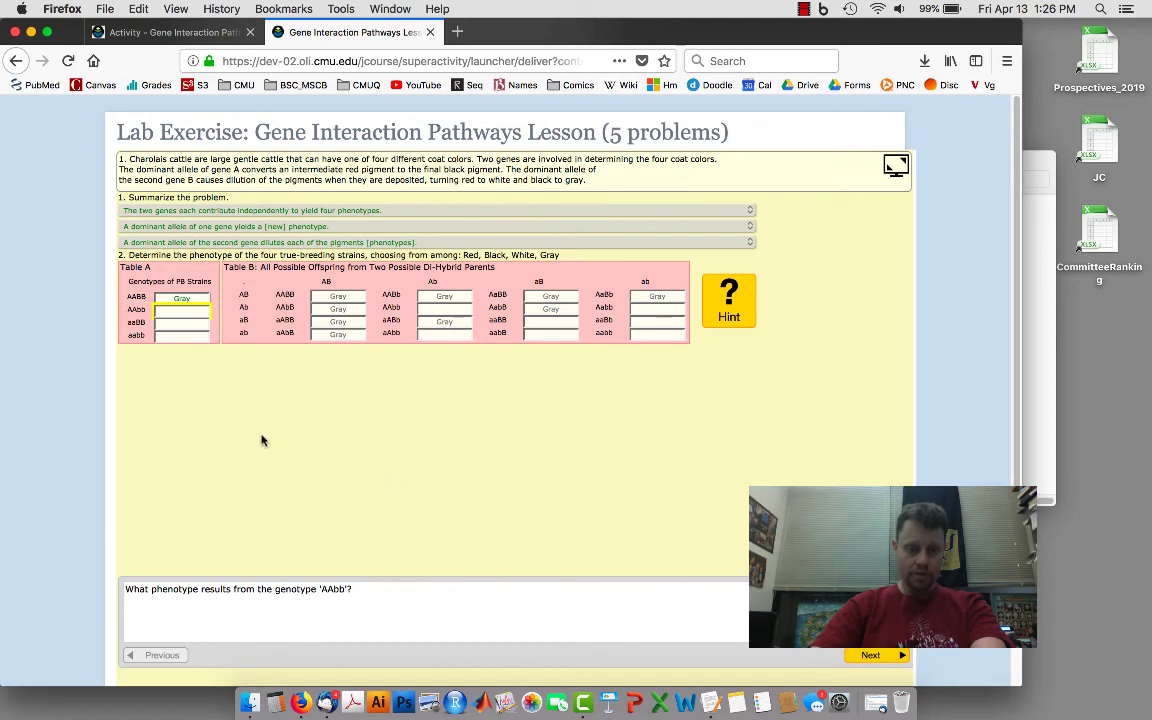
{"action": "left_click", "coordinate": [179, 310]}
{"action": "type", "text": "Bla"}
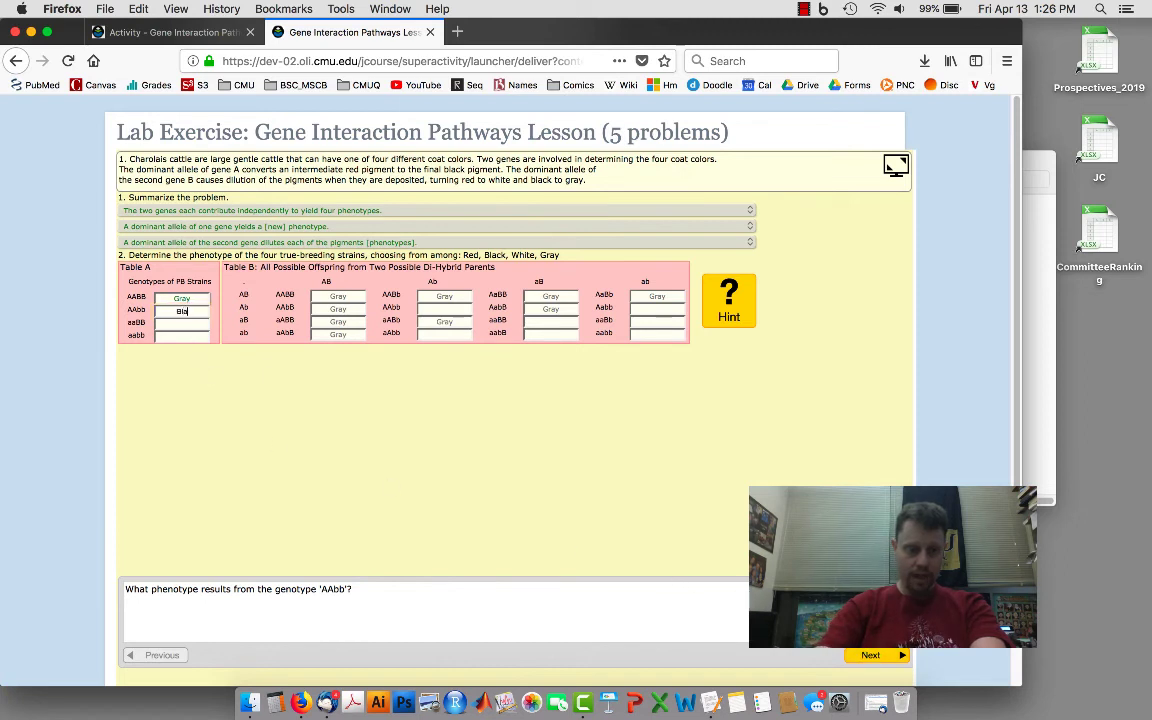
{"action": "type", "text": "ck"}
{"action": "key", "text": "Tab"}
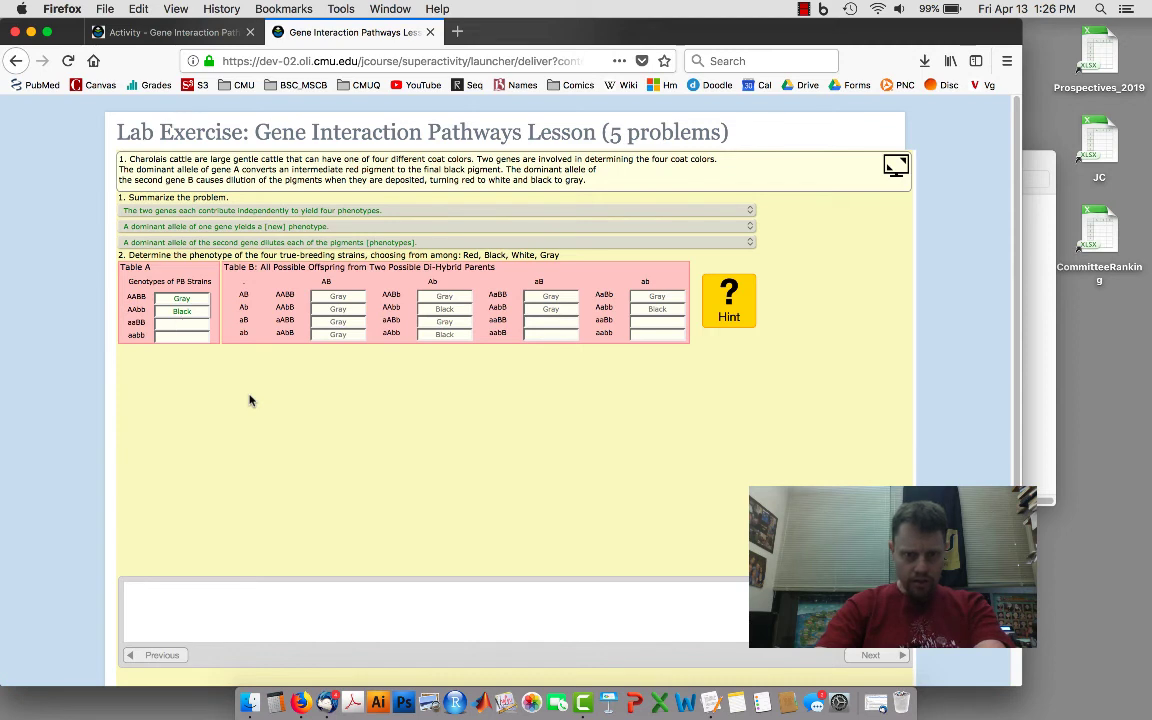
Replace the wrong Pink aaBB entry with White using the hints, then enter Red for aabb.
{"action": "type", "text": "Pink"}
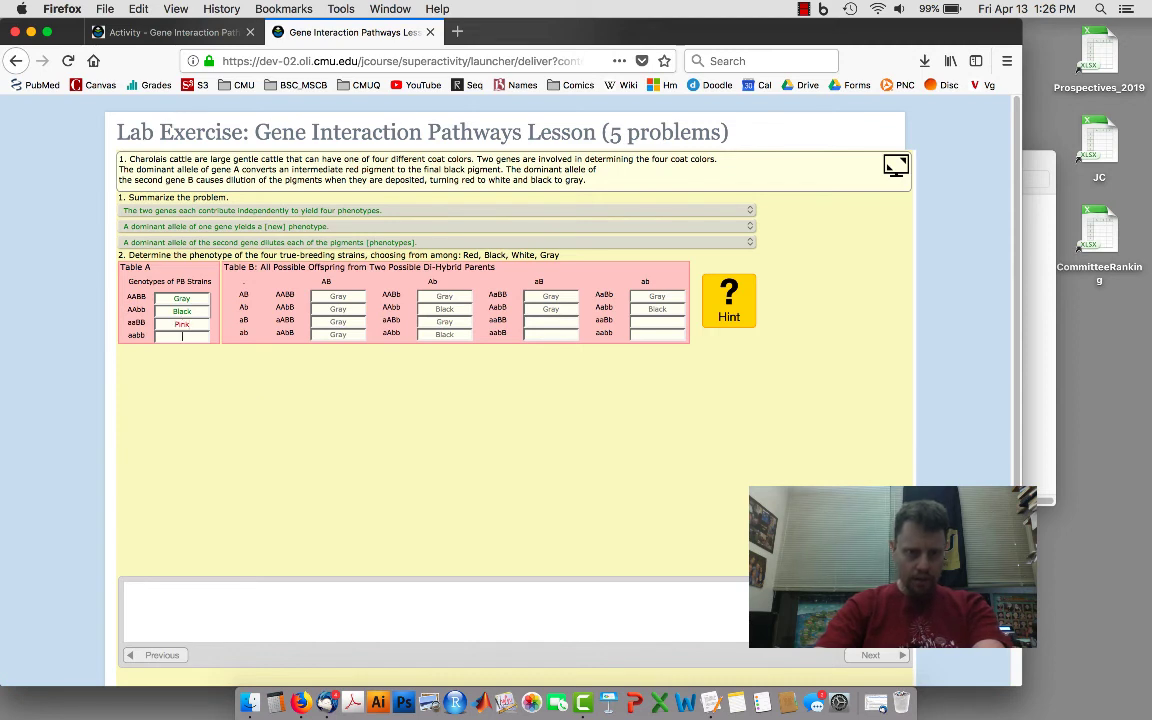
{"action": "left_click", "coordinate": [735, 305]}
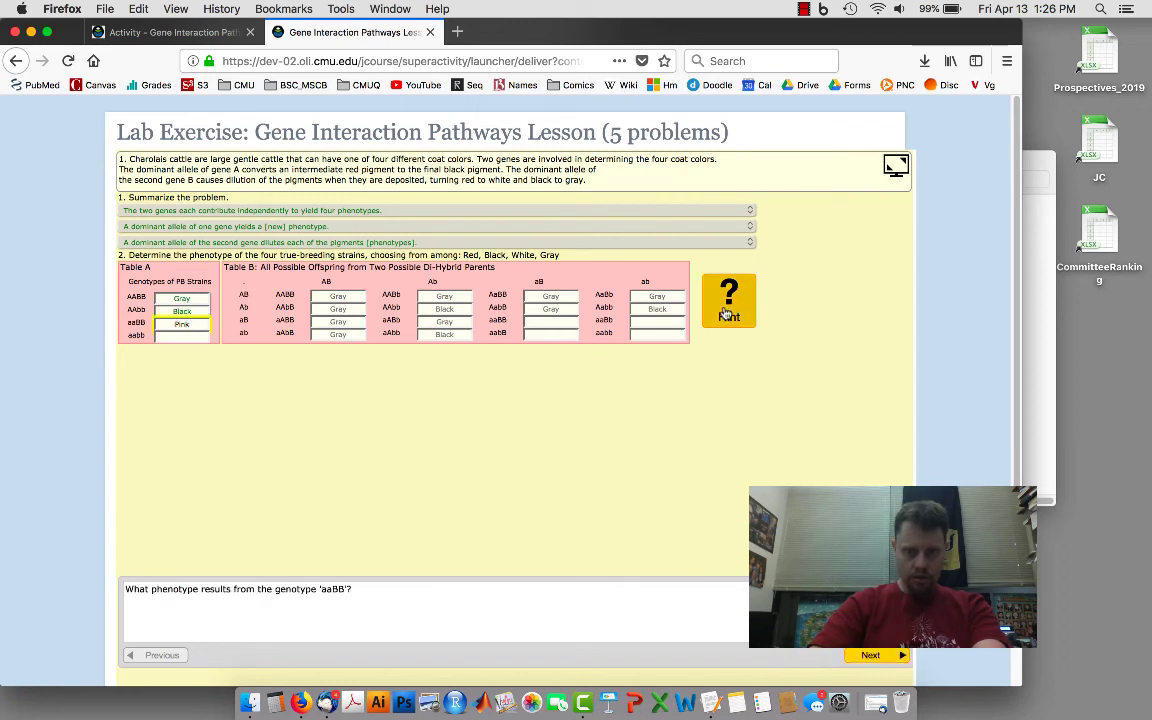
{"action": "left_click", "coordinate": [874, 656]}
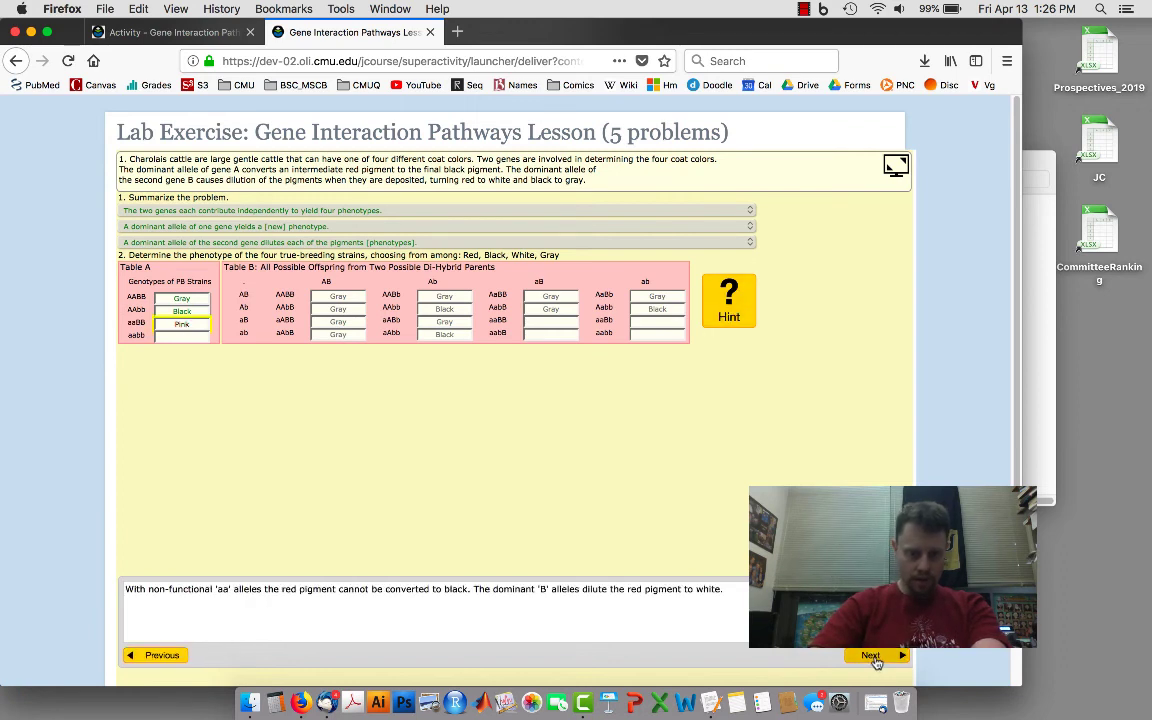
{"action": "left_click", "coordinate": [872, 656]}
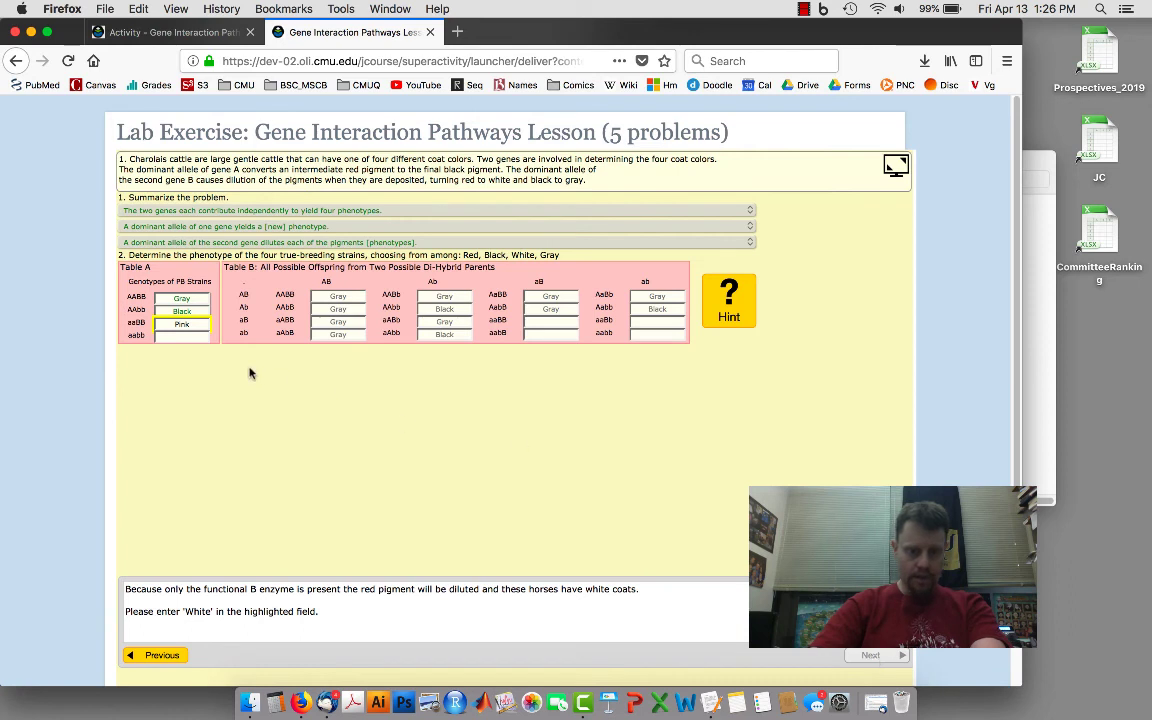
{"action": "double_click", "coordinate": [184, 324]}
{"action": "type", "text": "White"}
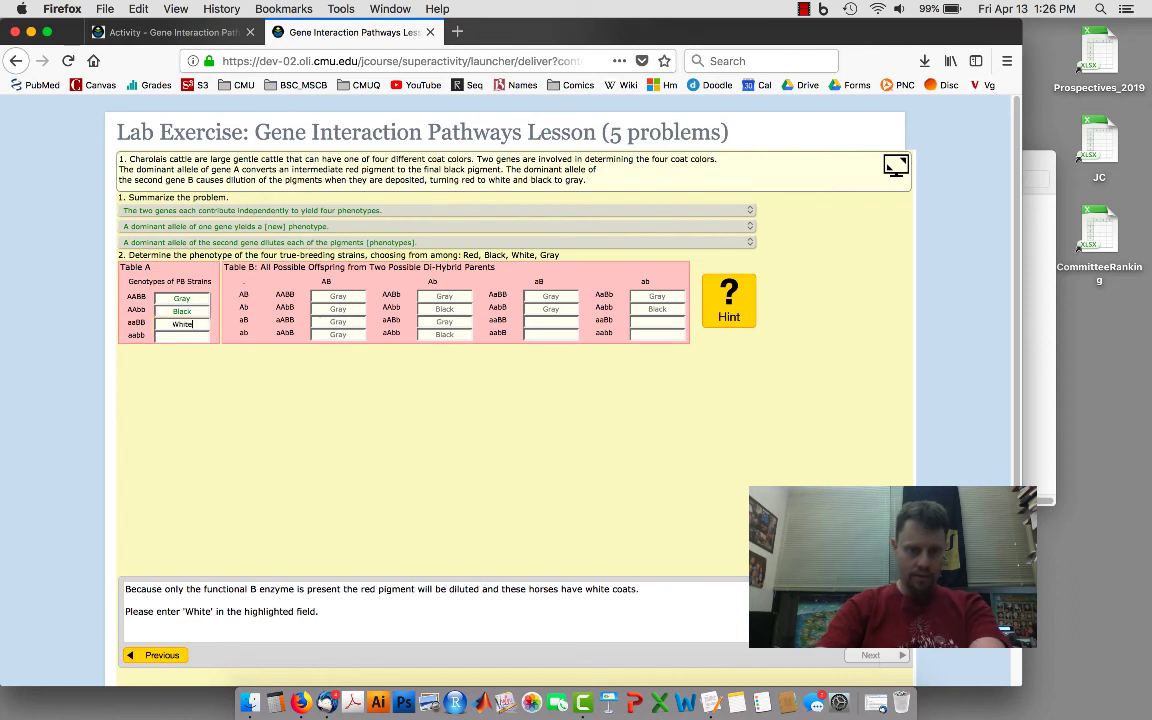
{"action": "key", "text": "Tab"}
{"action": "type", "text": "Red"}
{"action": "key", "text": "Tab"}
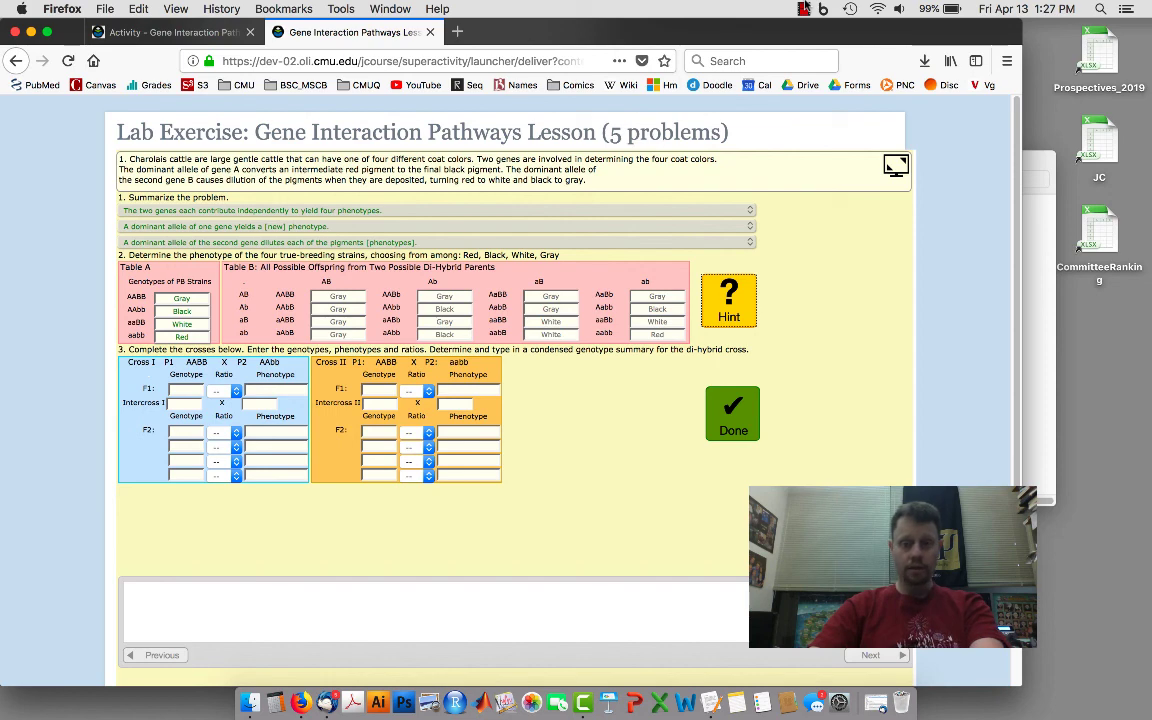
{"action": "left_click", "coordinate": [803, 8]}
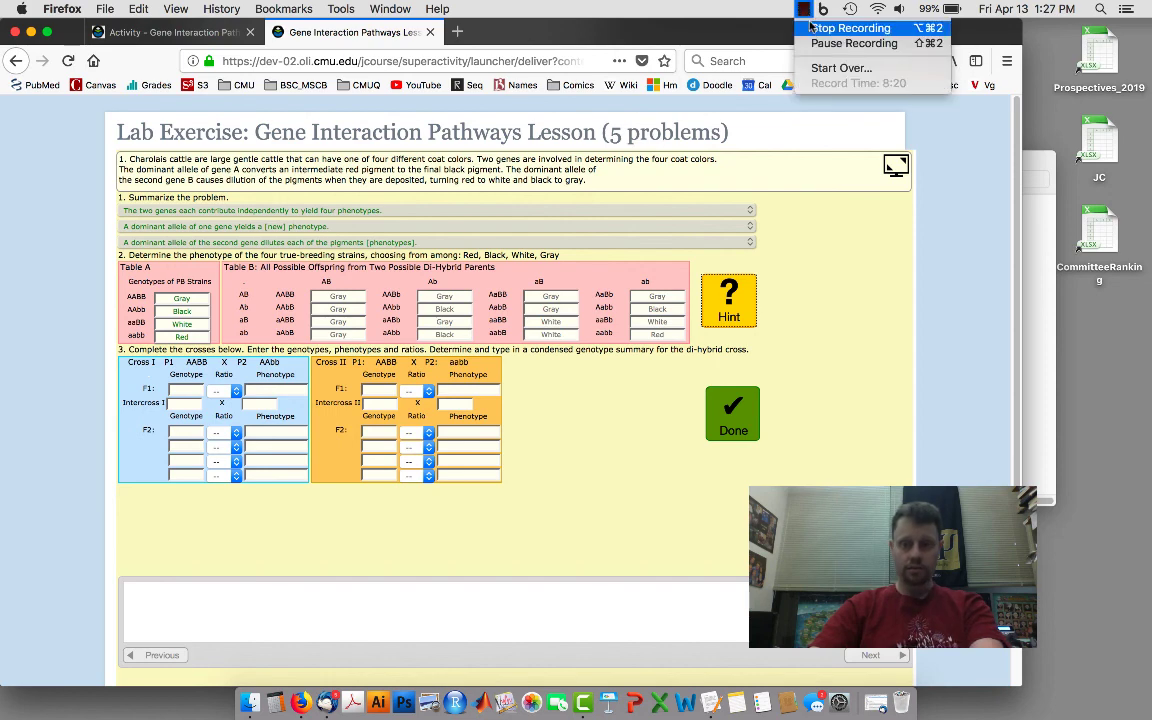